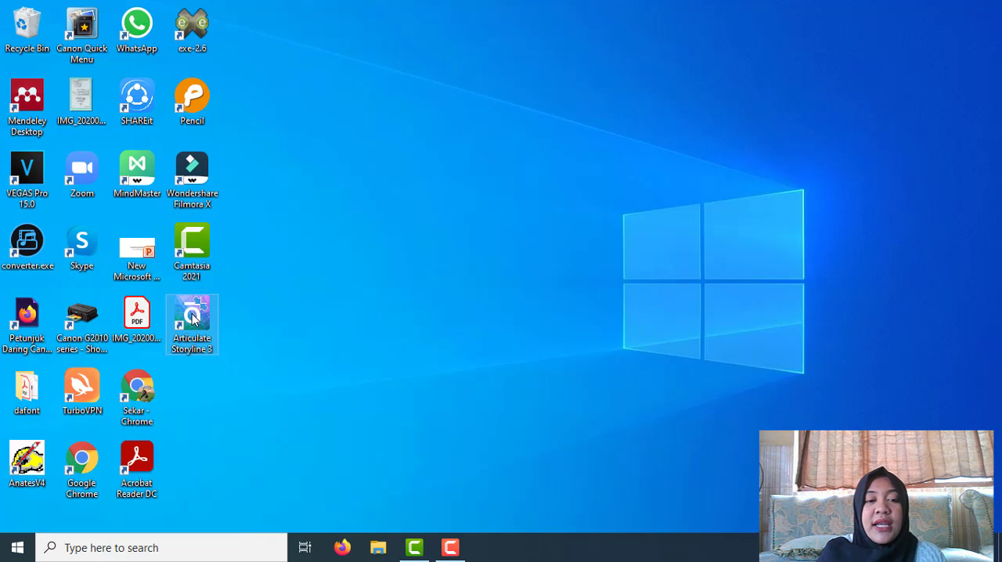
Open Articulate Storyline 3 and create a new project.
double_click(194, 317)
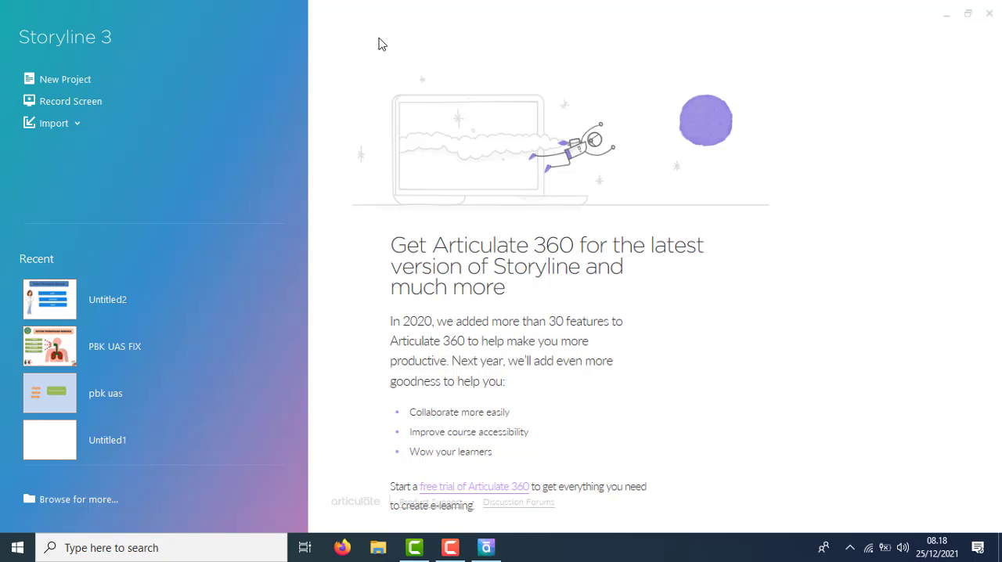
left_click(43, 81)
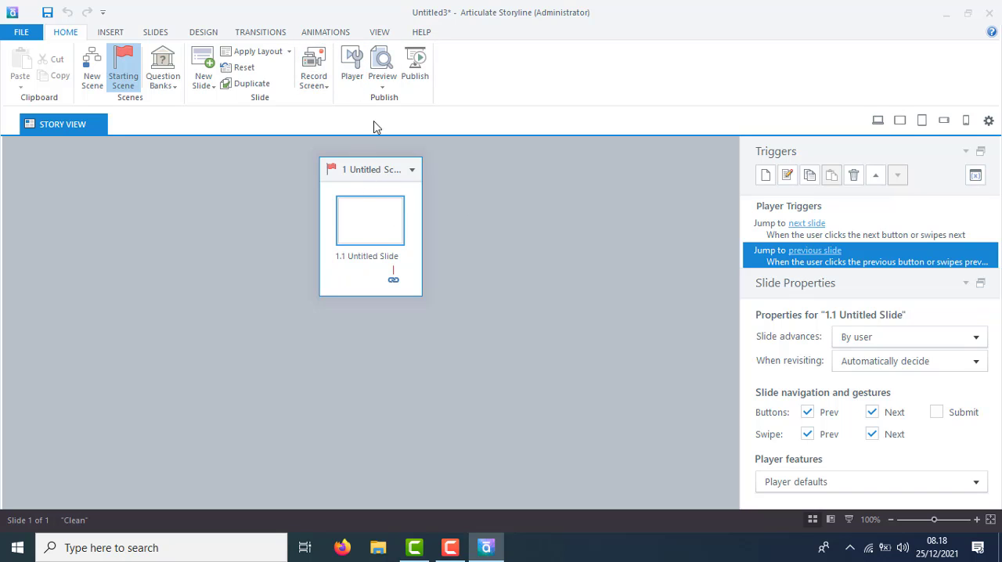
Set the language of the player's text labels to Indonesian (Indonesia).
left_click(355, 79)
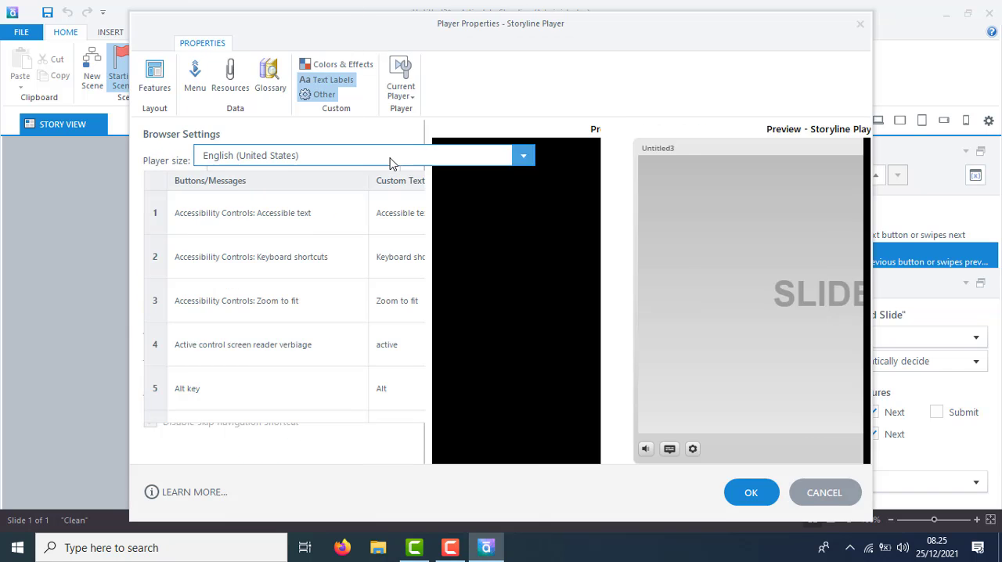
left_click(390, 158)
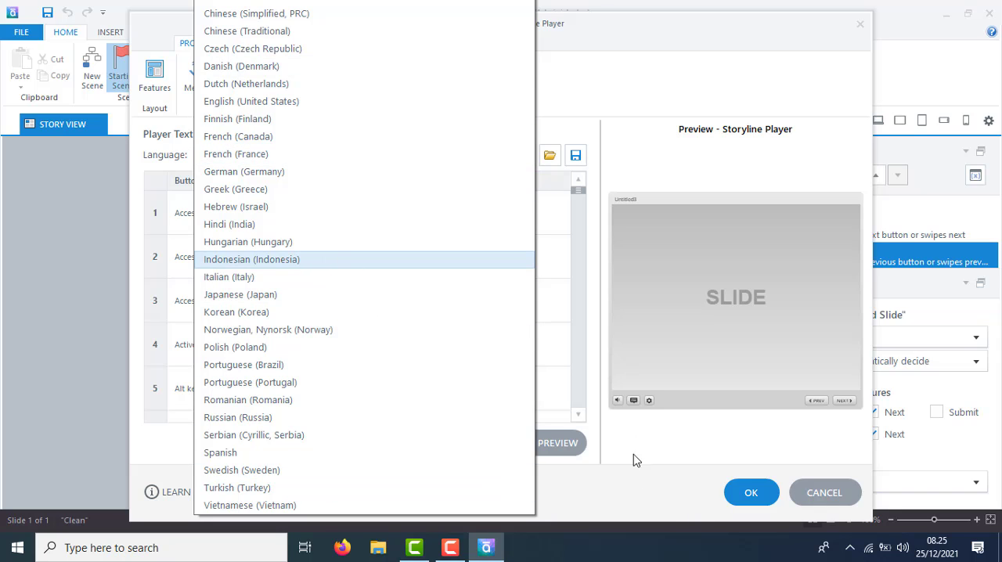
left_click(756, 526)
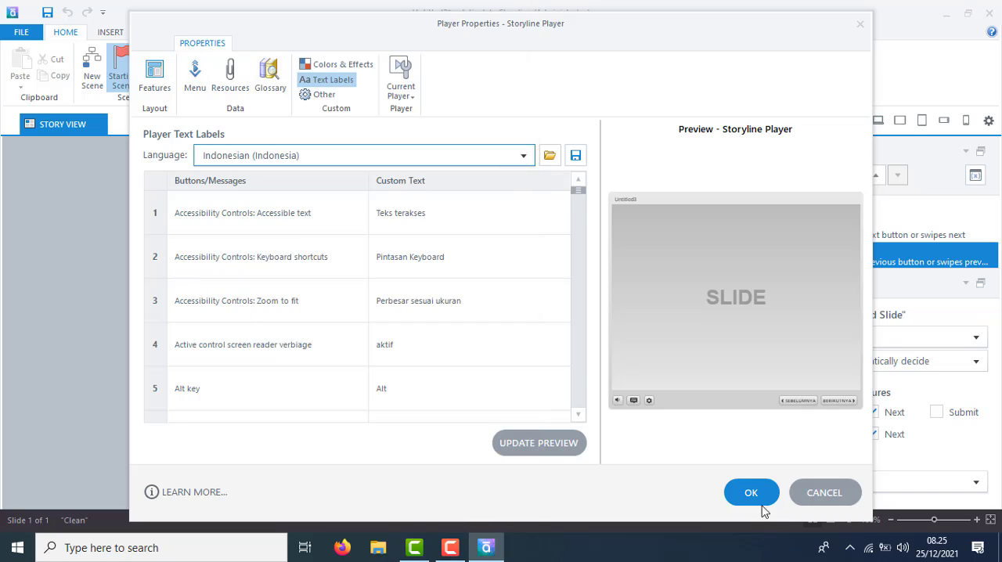
left_click(750, 493)
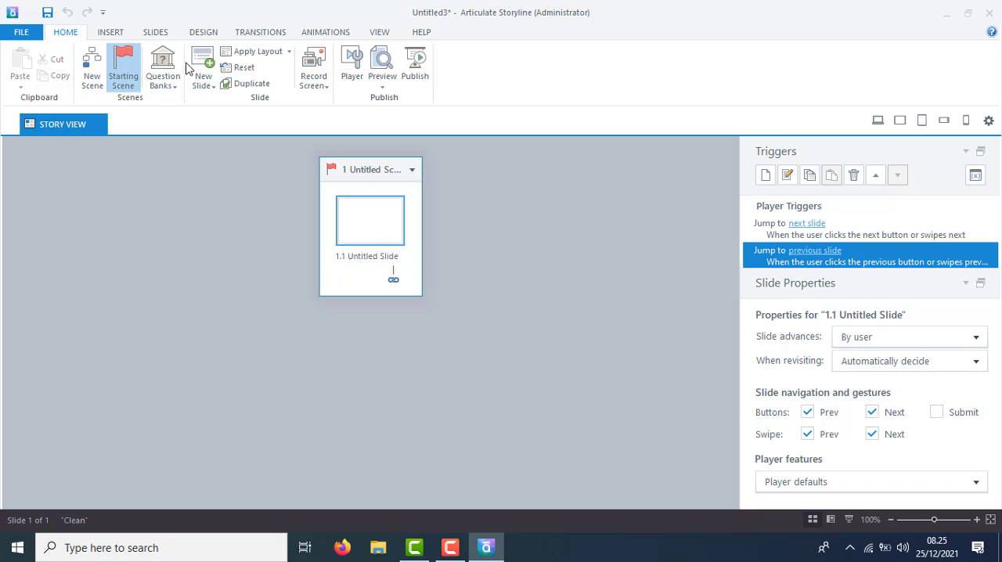
Add three new scenes to the project.
left_click(91, 81)
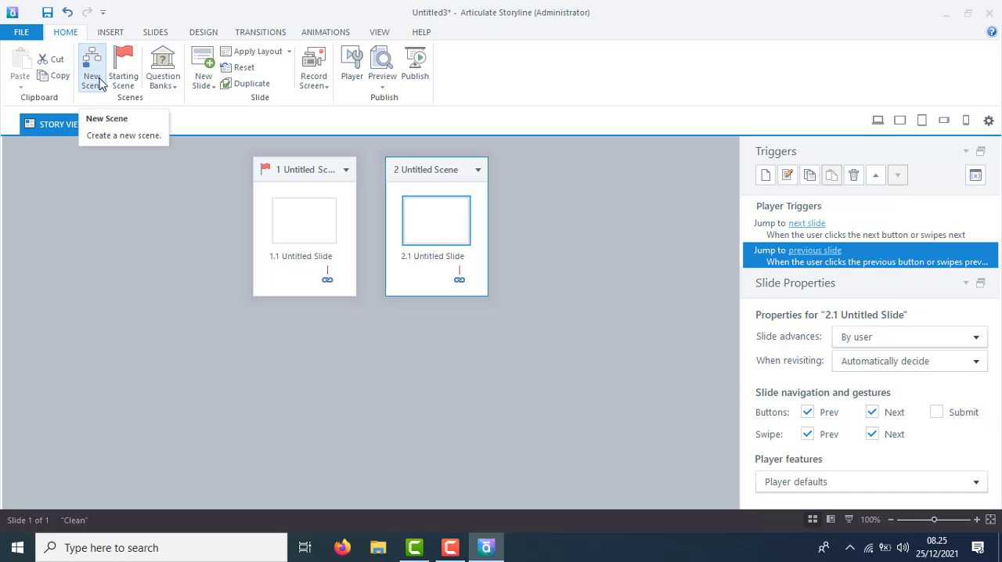
left_click(96, 81)
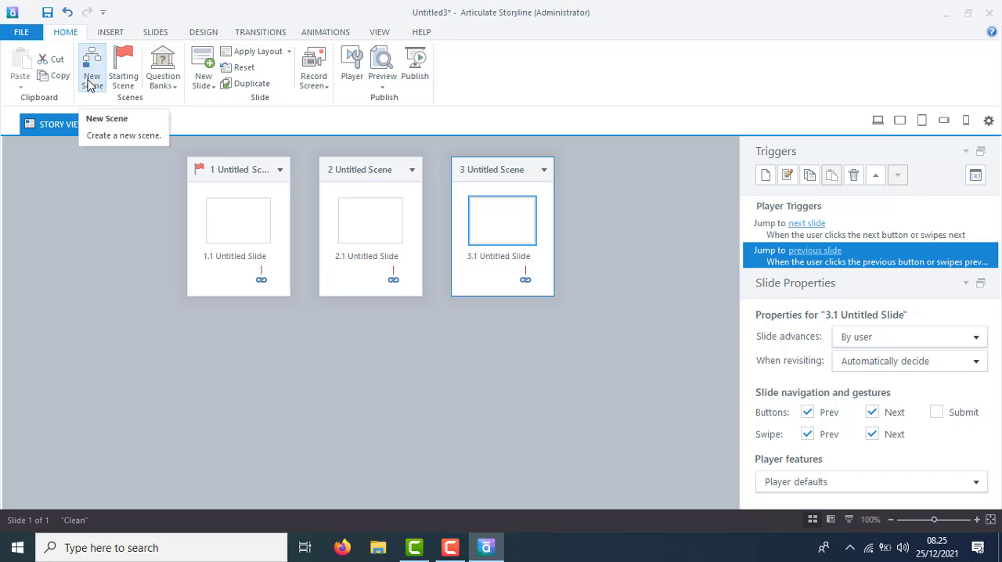
left_click(89, 79)
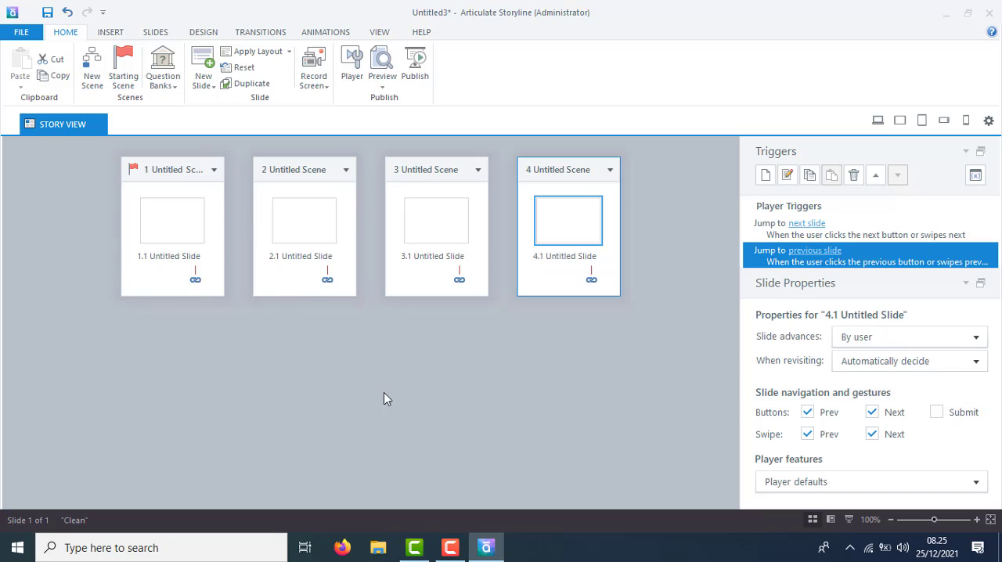
On slide 1.1, draw a wide rounded rectangle near the top as a title box containing the text "sistem pernapasan".
double_click(175, 233)
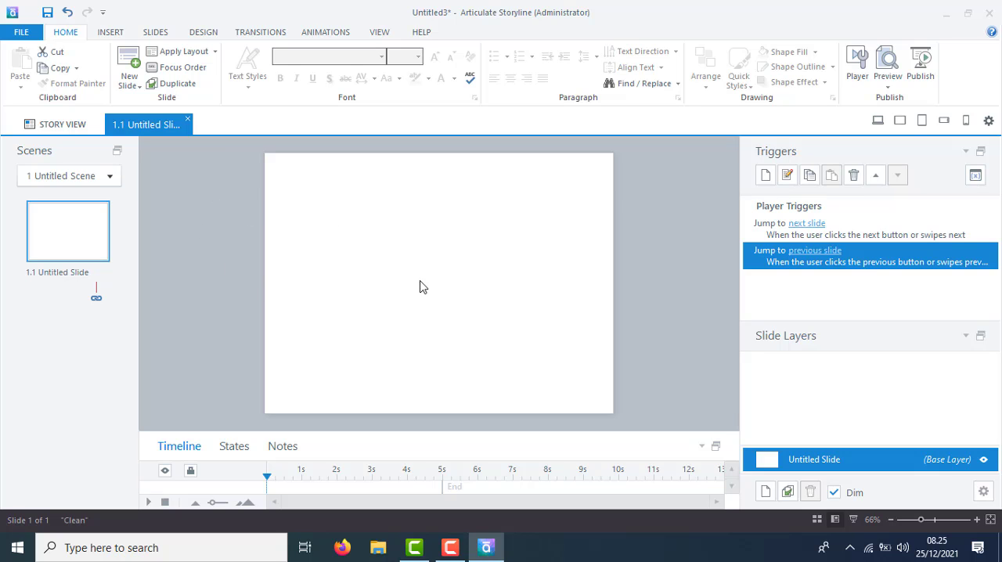
left_click(109, 32)
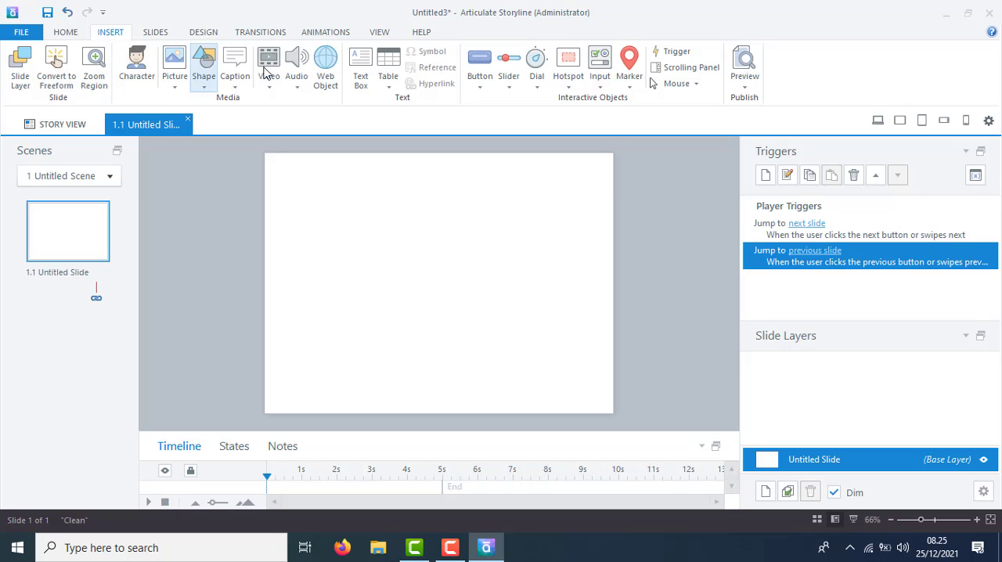
left_click(203, 67)
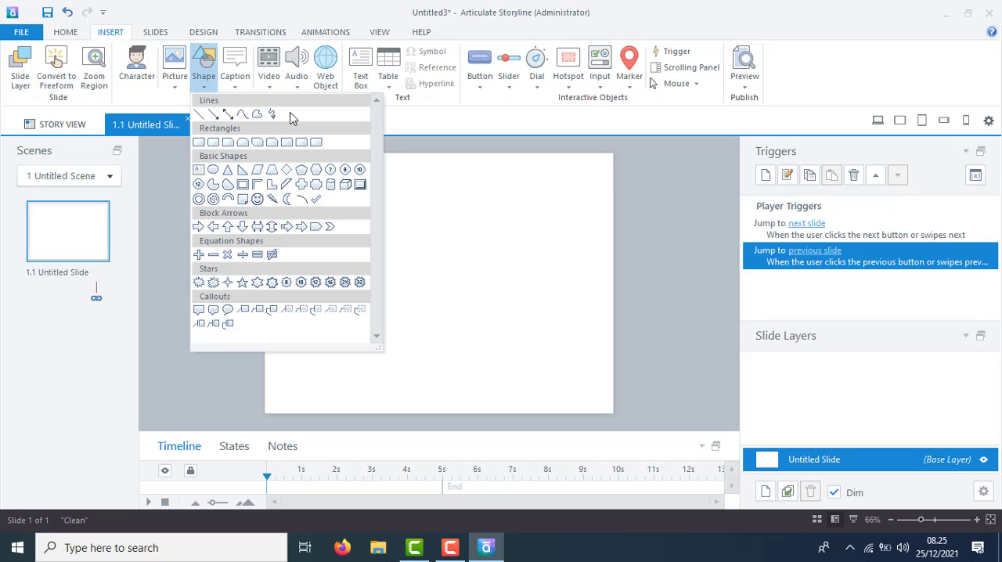
left_click(213, 145)
mouse_move(331, 176)
left_mouse_down()
mouse_move(354, 191)
mouse_move(485, 215)
mouse_move(415, 194)
mouse_move(449, 215)
mouse_move(543, 213)
left_mouse_up()
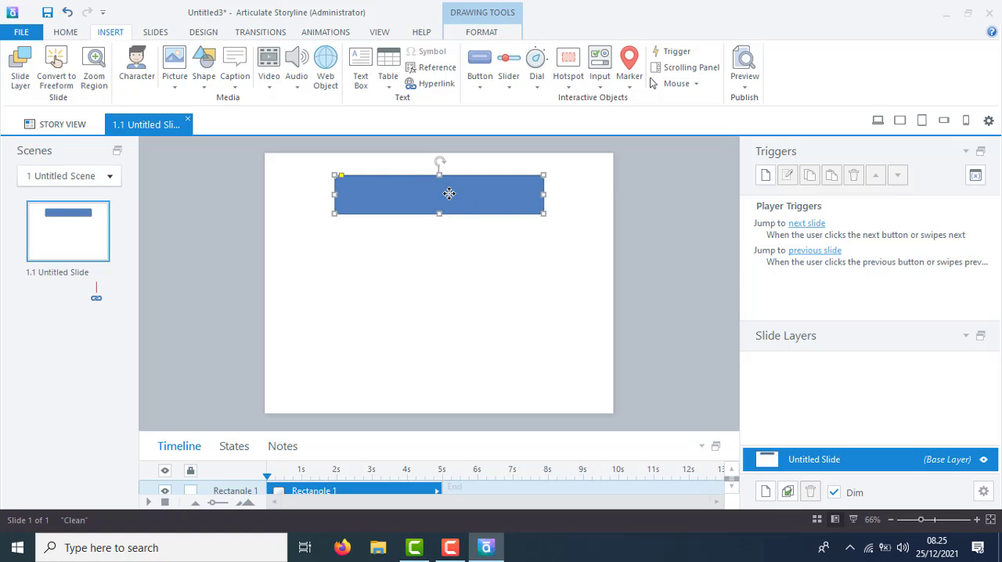
type("sis")
type("tem pengawasan")
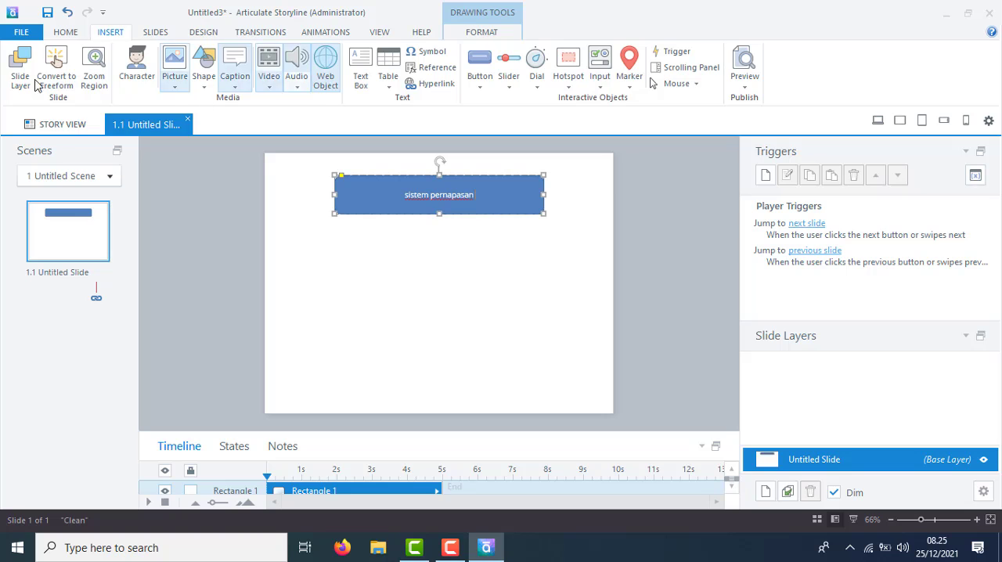
left_click(131, 90)
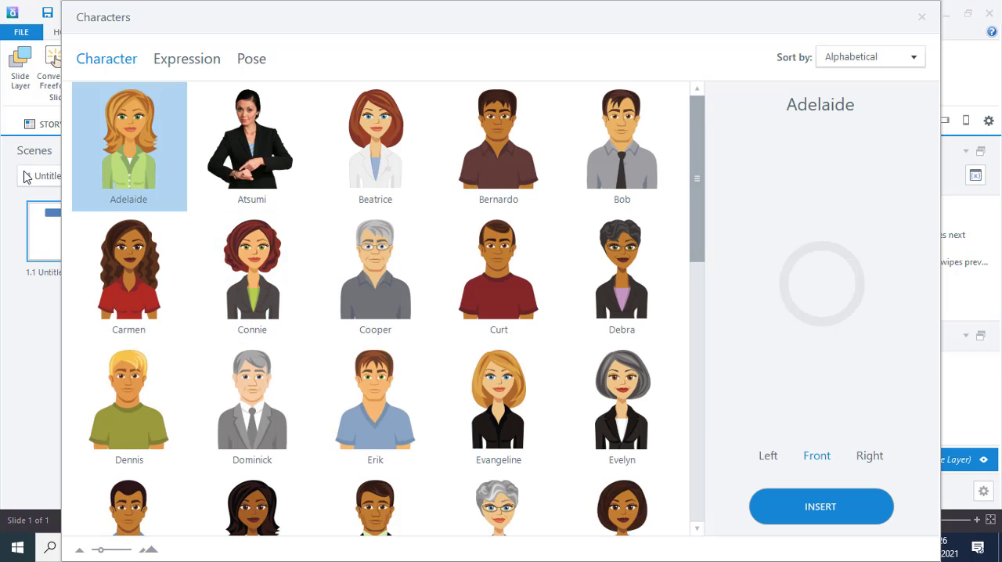
left_click_drag(703, 183, 678, 359)
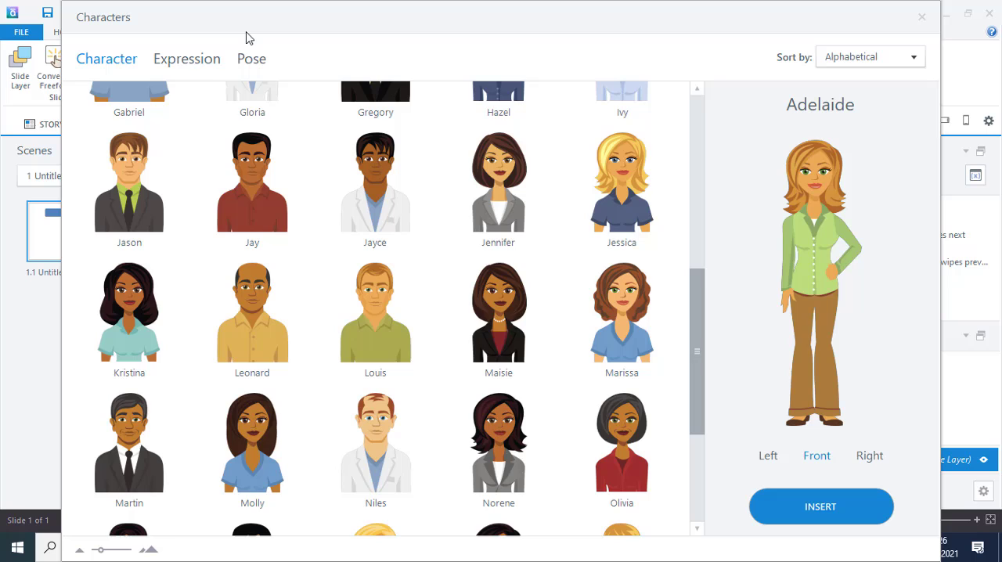
left_click(194, 69)
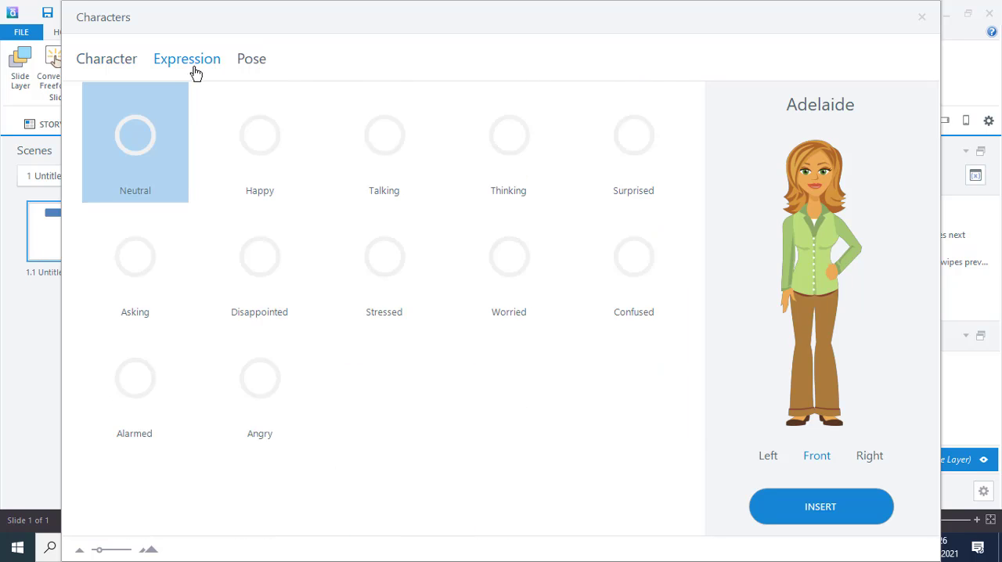
key("Escape")
Insert the picture chemistry-g28e1f125b_1280.png from Downloads and shrink it into the upper-left area of slide 1.1.
left_click(175, 66)
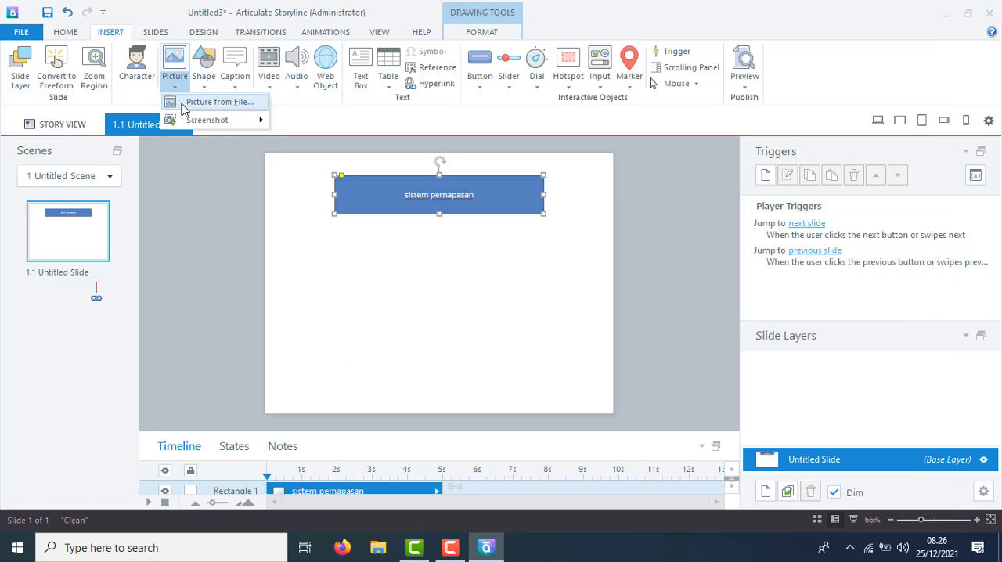
left_click(184, 108)
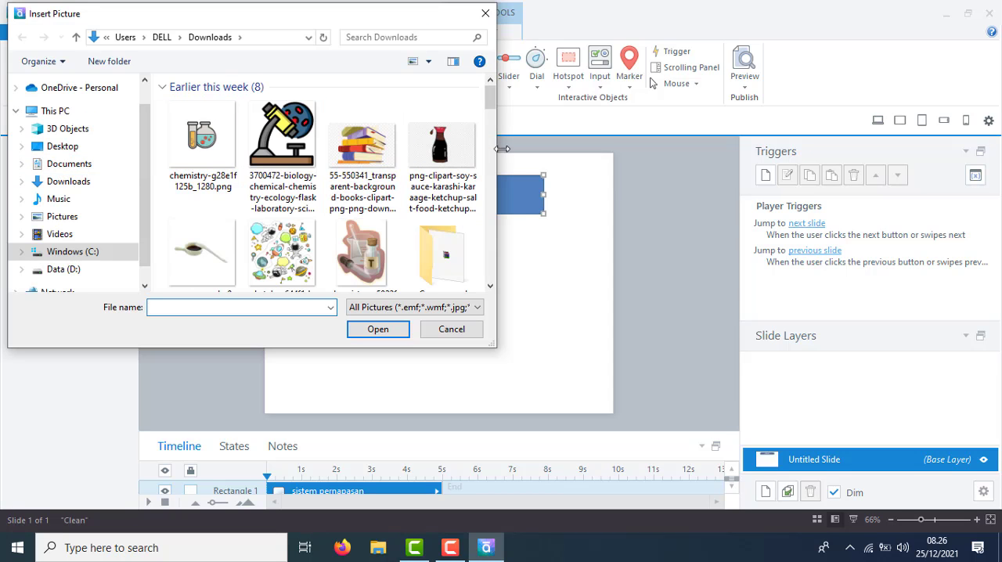
left_click(201, 143)
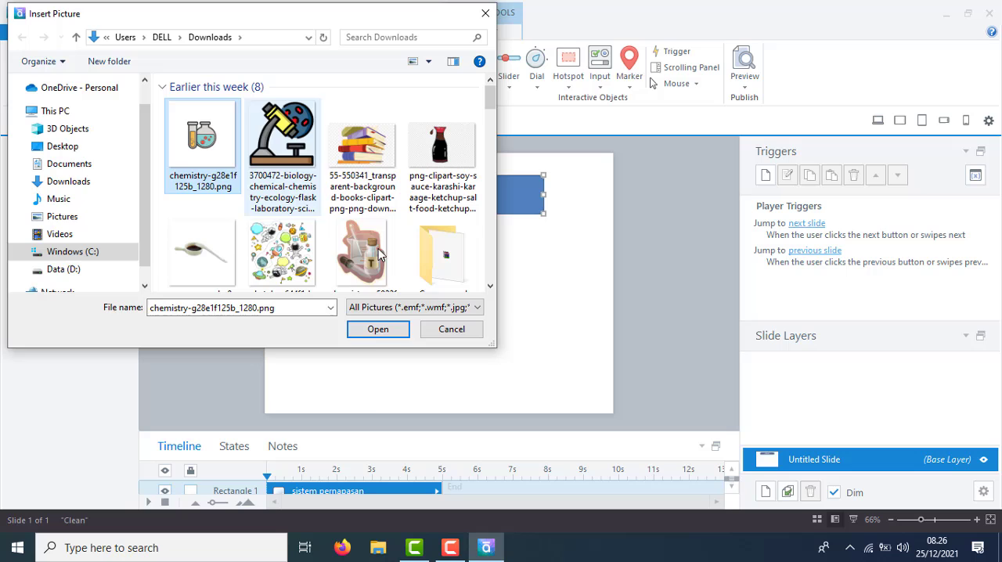
left_click(373, 333)
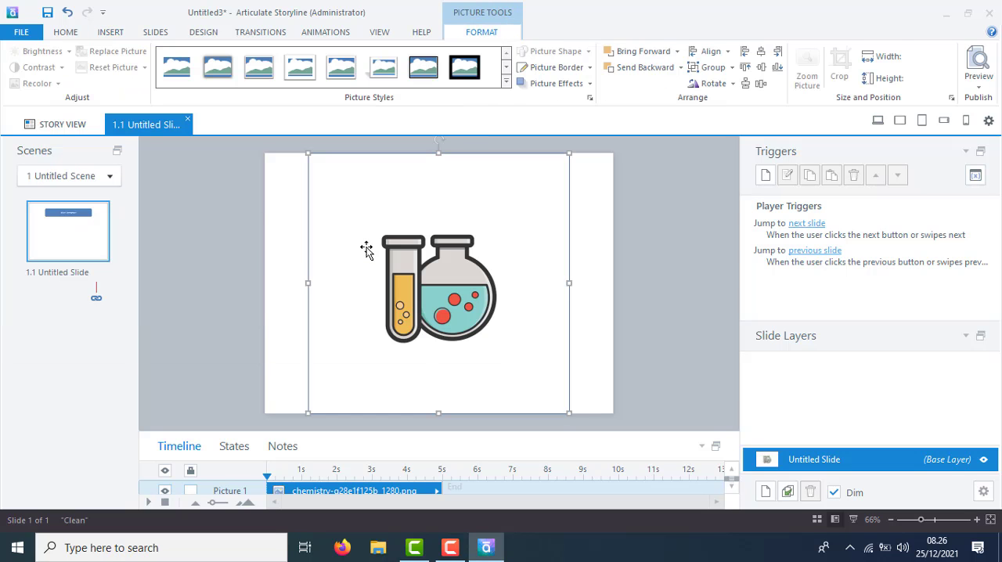
left_click_drag(568, 416, 376, 223)
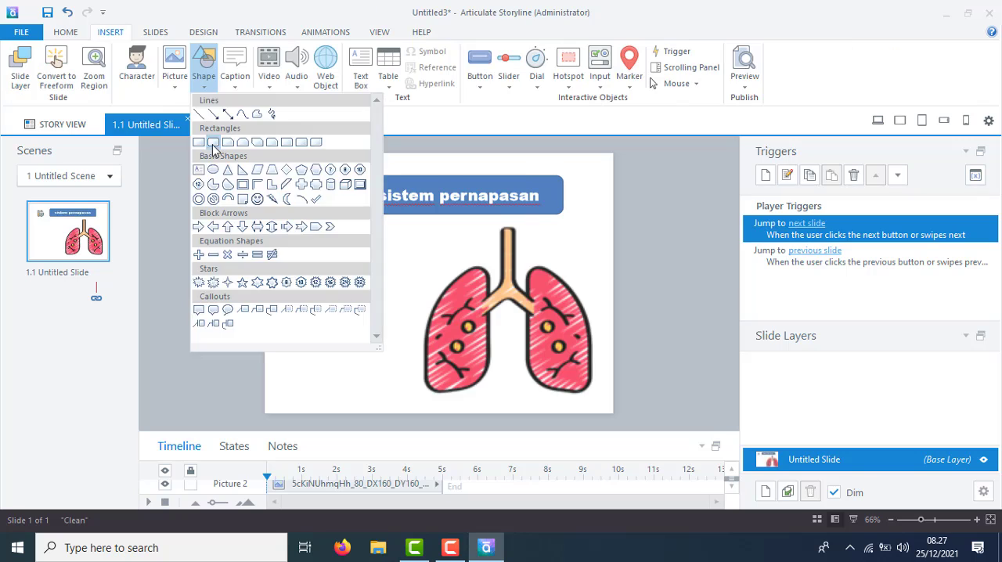
left_click(212, 144)
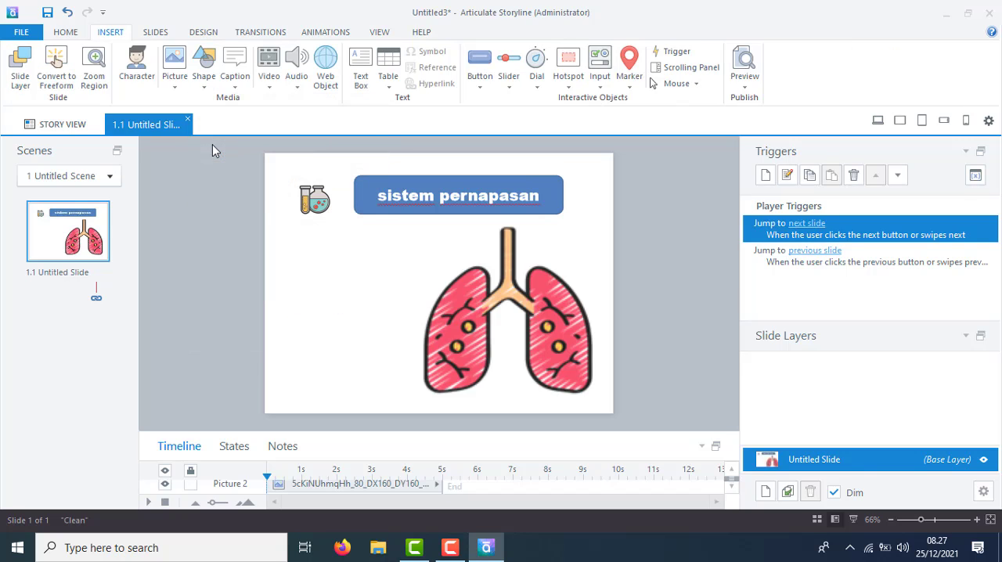
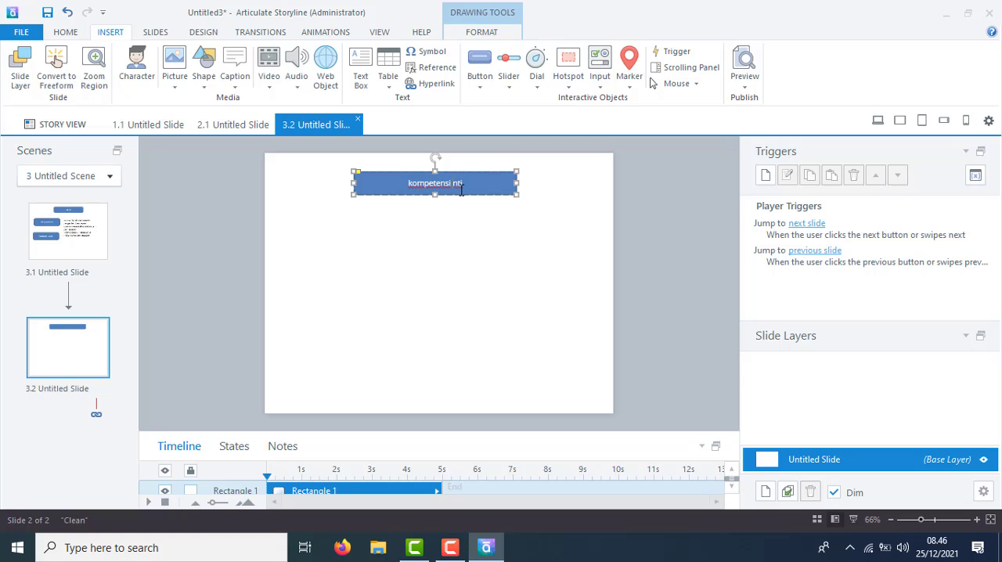
Complete the title on slide 3.2 as "kompetensi i nti" and draw a wide text box below it.
type("i")
left_click(360, 66)
left_click_drag(298, 226, 579, 365)
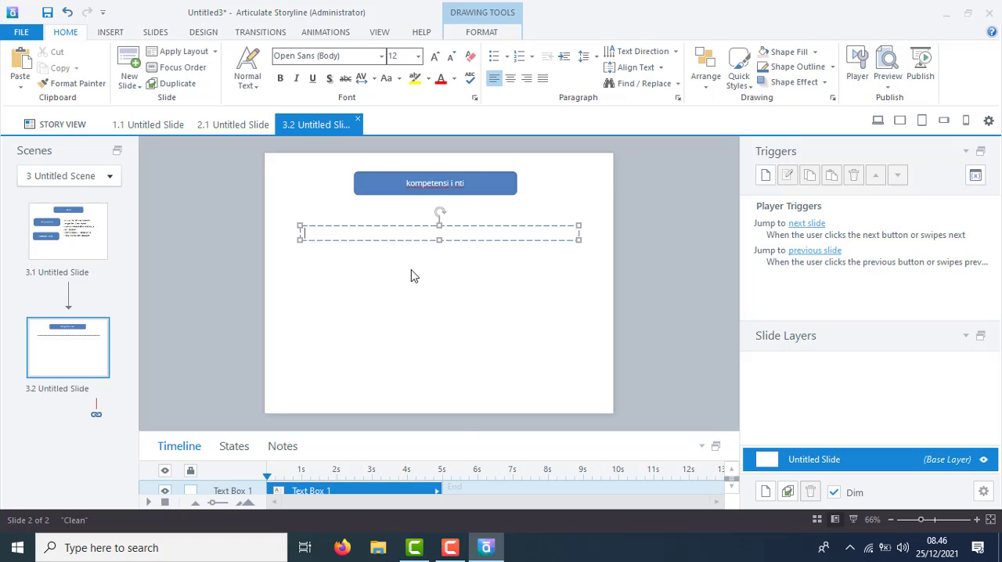
left_click(450, 548)
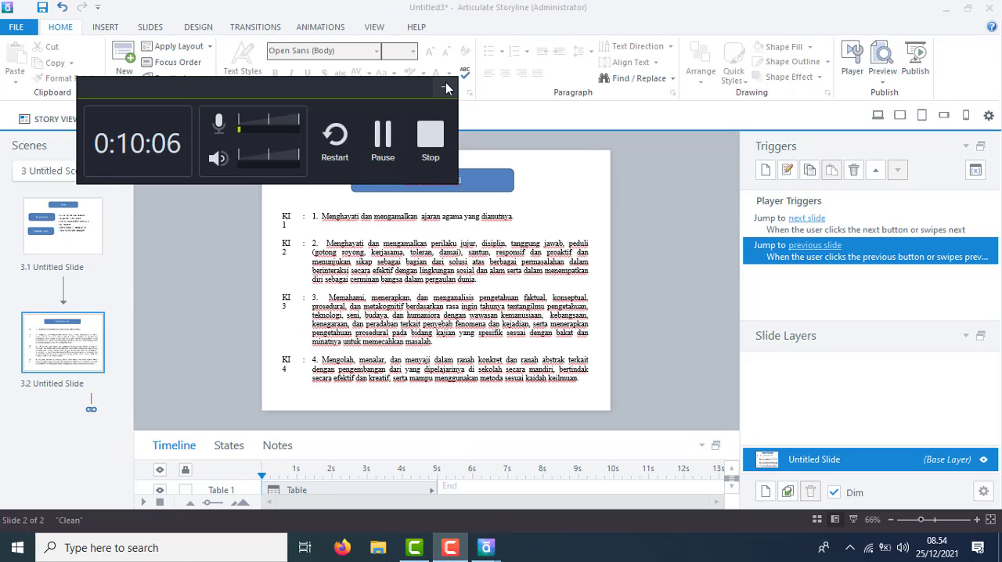
left_click(445, 86)
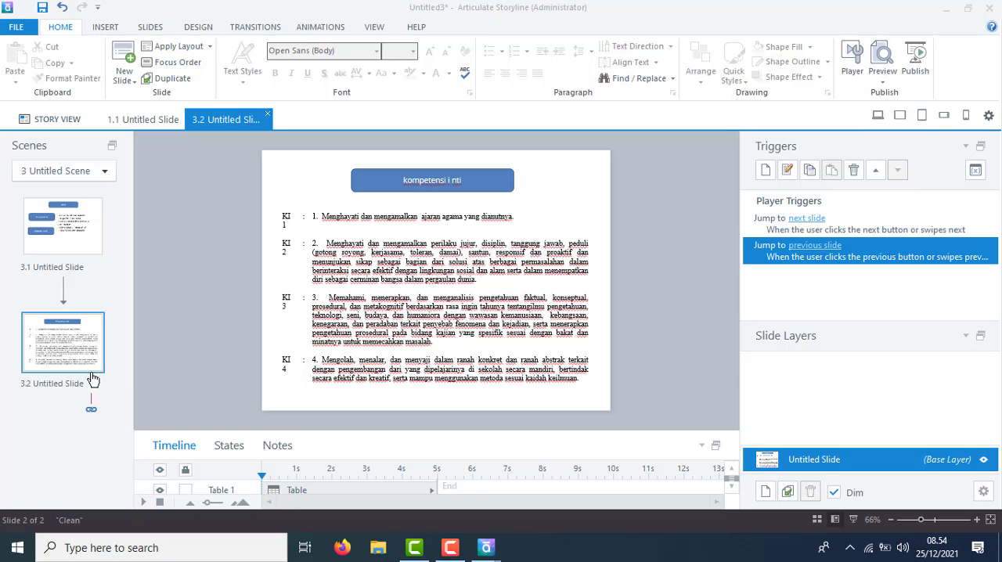
Add a new blank slide after slide 3.2 in scene 3.
right_click(69, 349)
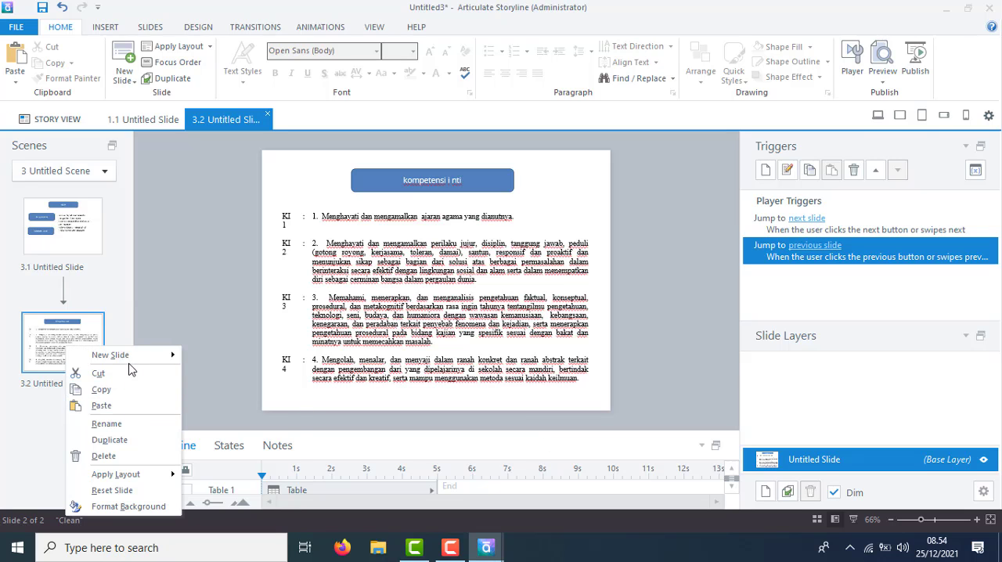
mouse_move(131, 360)
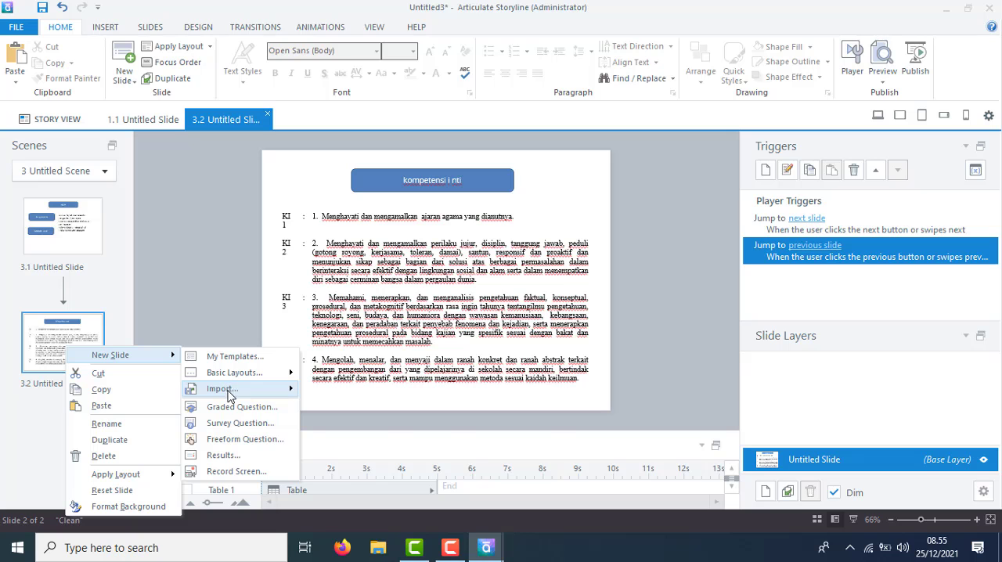
mouse_move(239, 374)
left_click(436, 342)
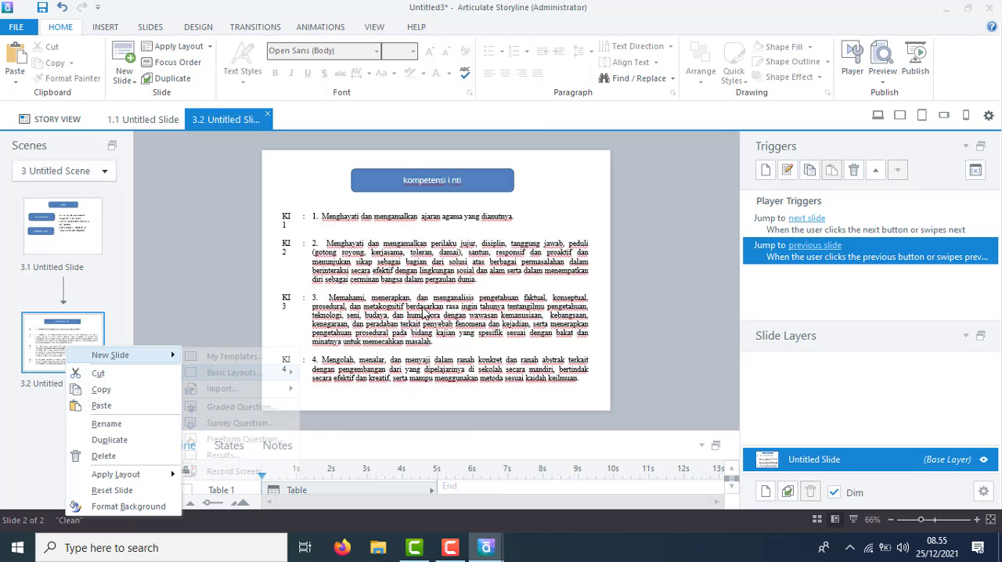
On slide 3.3, draw a wide rounded title box reading "kompetensi Dasar" near the top and paste the 3.9 and 4.9 competency text below it.
left_click(107, 28)
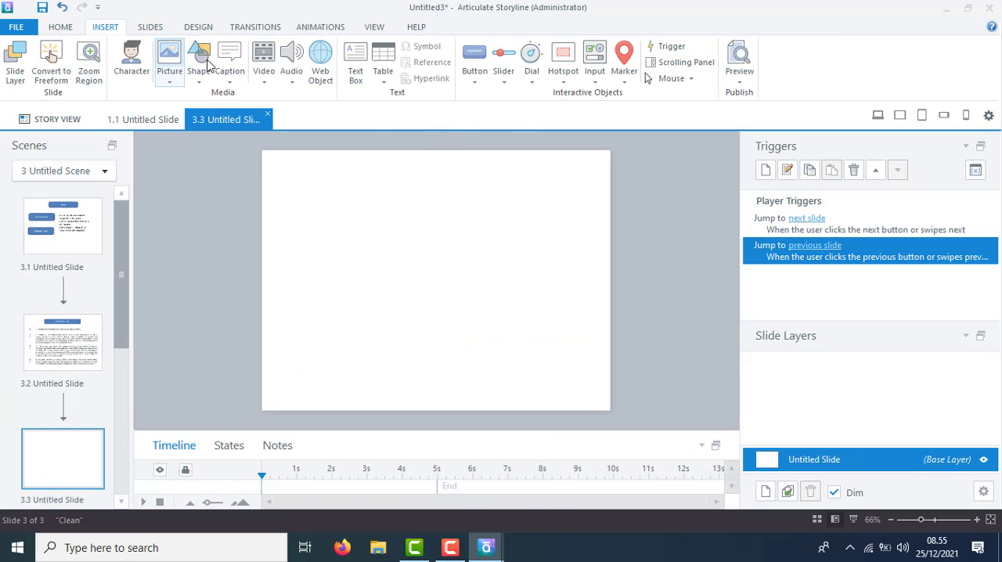
left_click(205, 64)
left_click(203, 135)
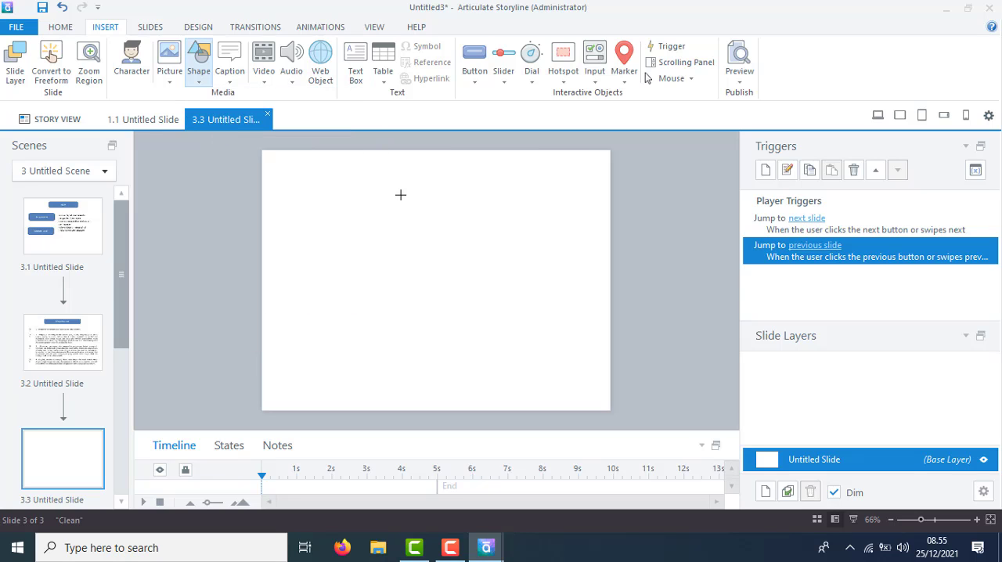
left_click_drag(348, 170, 538, 195)
type("kom")
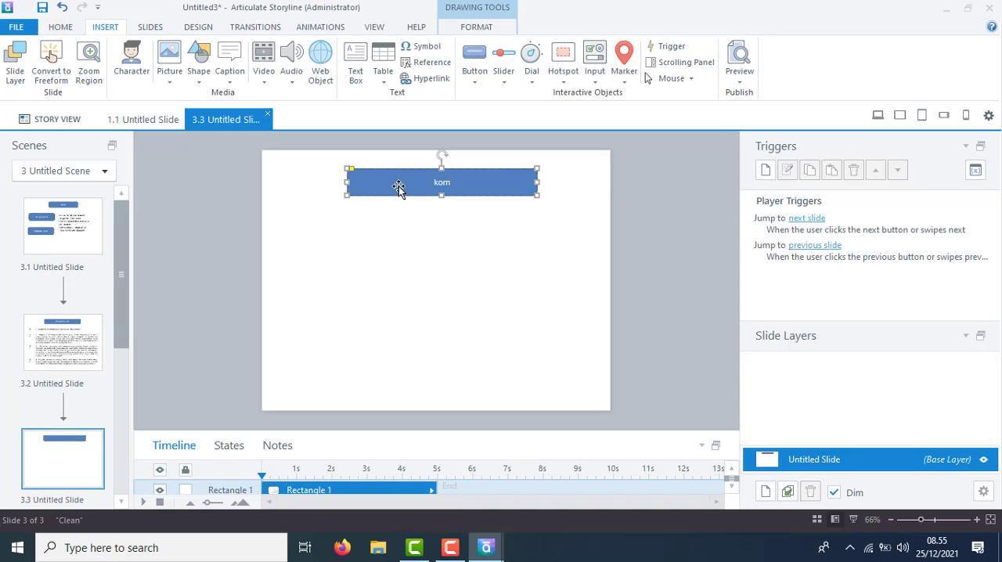
type("petensi Dasar")
left_click(292, 267)
type("3.9 Menganalisis sistem pernapasan pada manusia dan memahami gangguan pada sistem pernapasanserta upaya menjaga kesehatan sistem pernapasan. 4.9 Menyajikan karya tentang upaya menjaga kesehatan sistem pernapasan.")
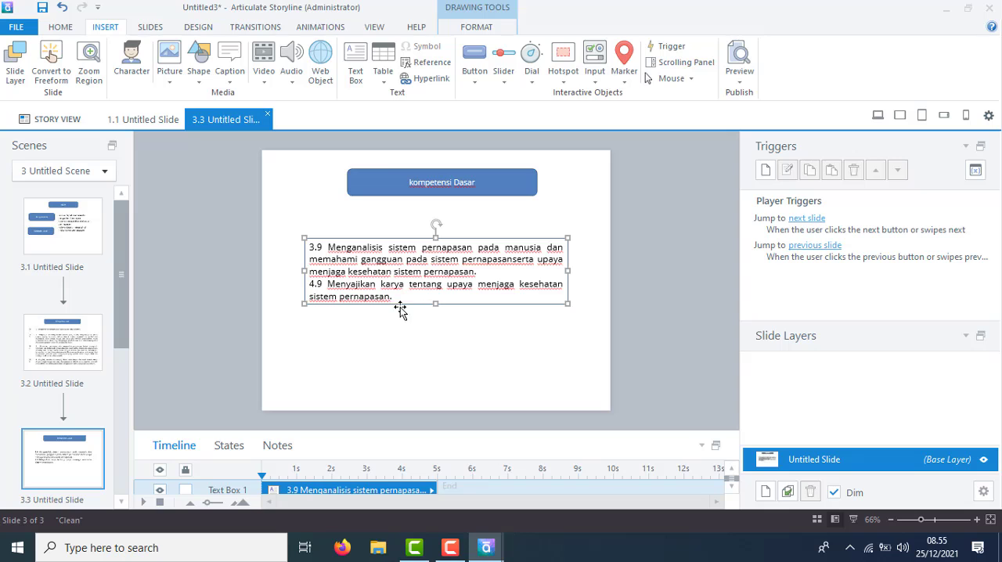
Rename slide 3.2 as "komptensi inti".
left_click(33, 227)
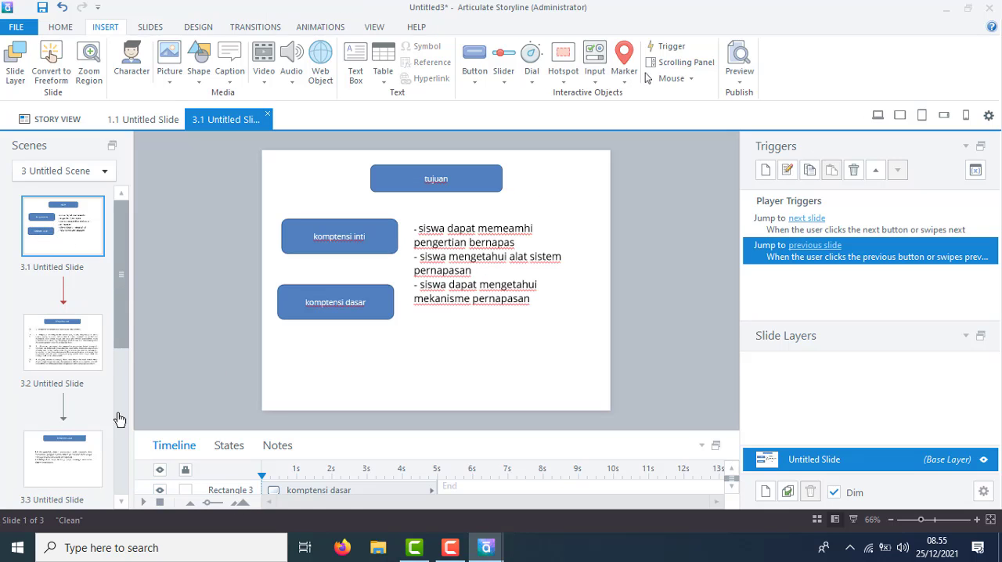
double_click(63, 386)
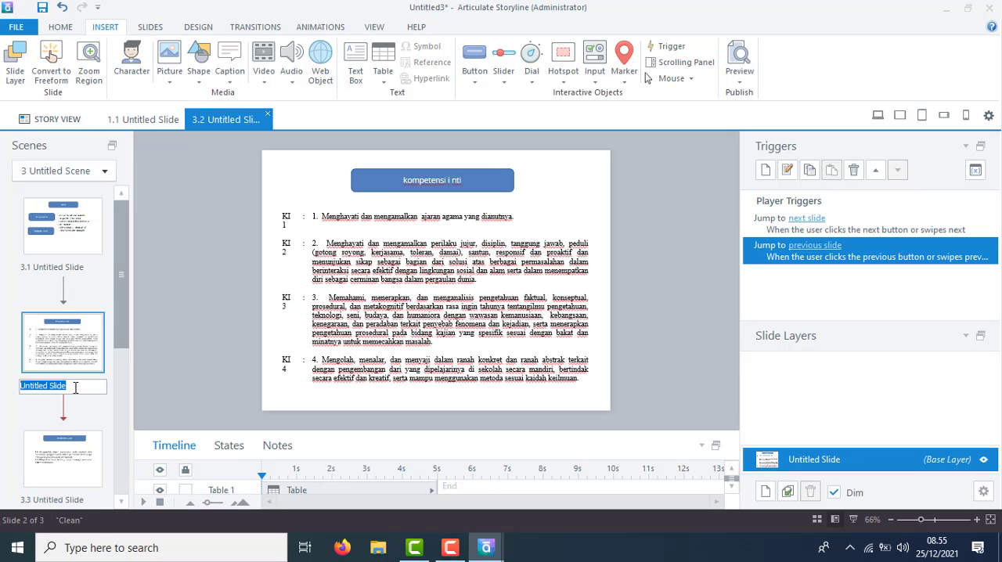
left_click(85, 418)
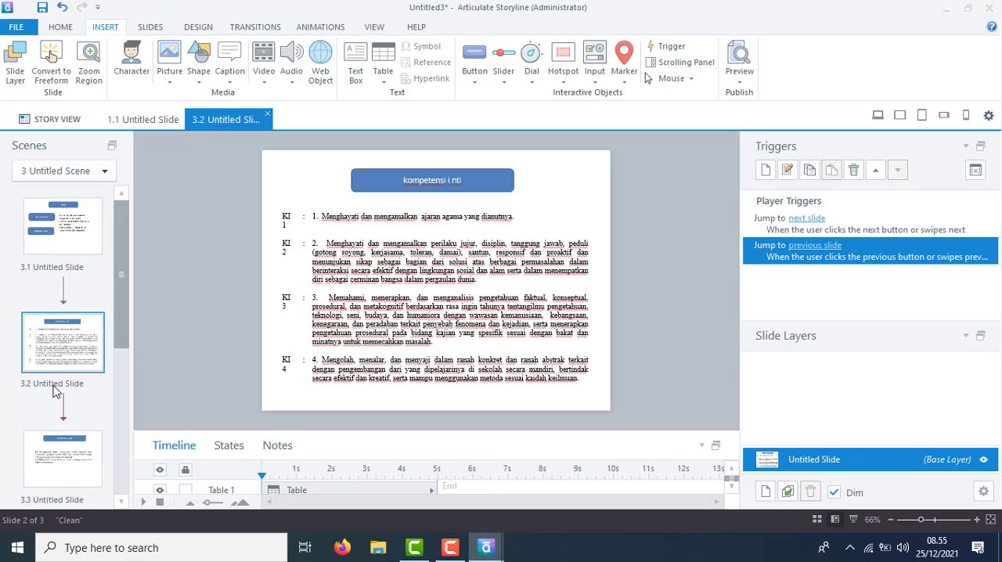
double_click(70, 386)
type("komptensi inti")
Rename slide 3.3 after its title, "kompetensi Dasar".
left_click(62, 505)
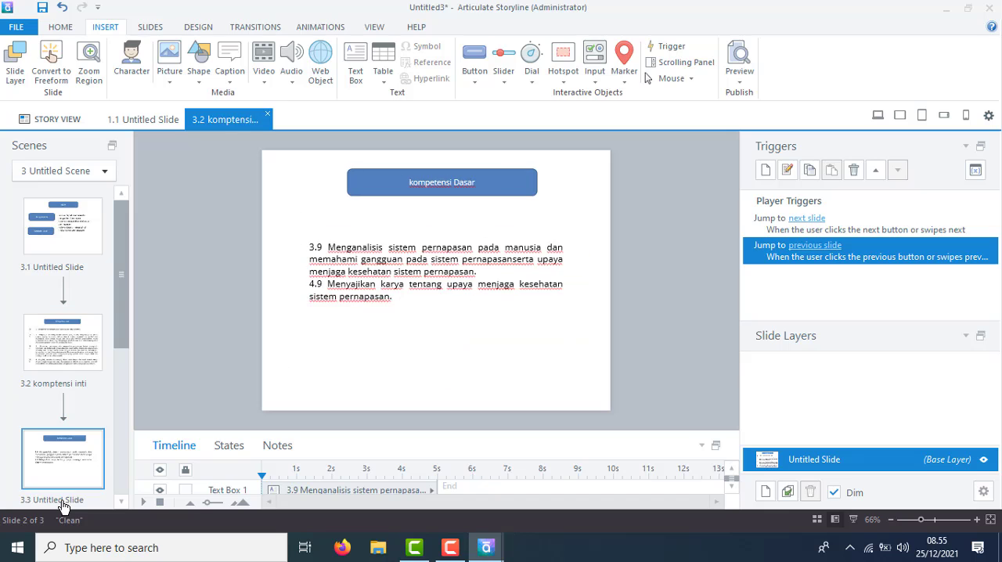
left_click(62, 505)
type("kompetensi d...")
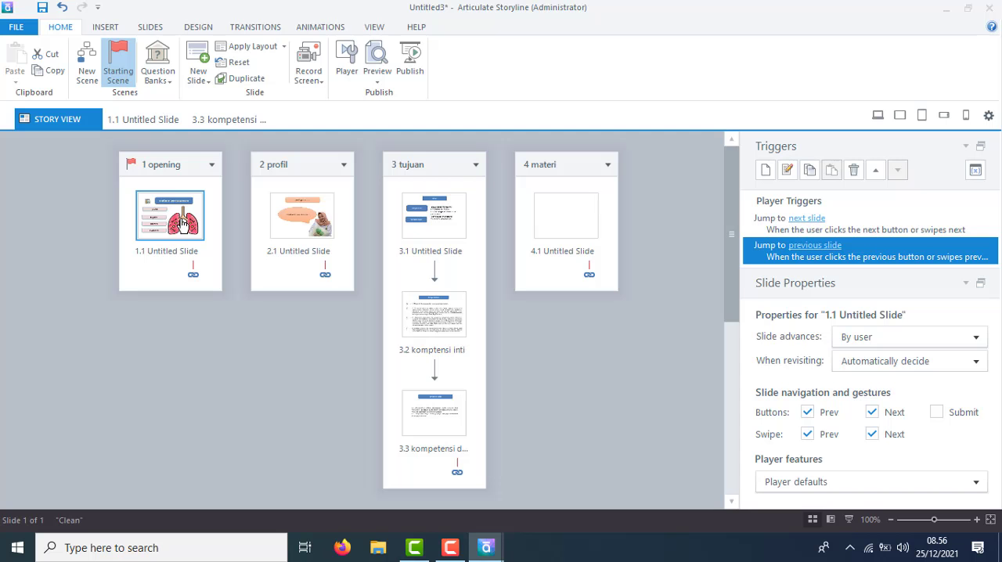
On slide 1.1, add a trigger to the profil box that jumps to scene "2 profil" when the user clicks it.
double_click(182, 224)
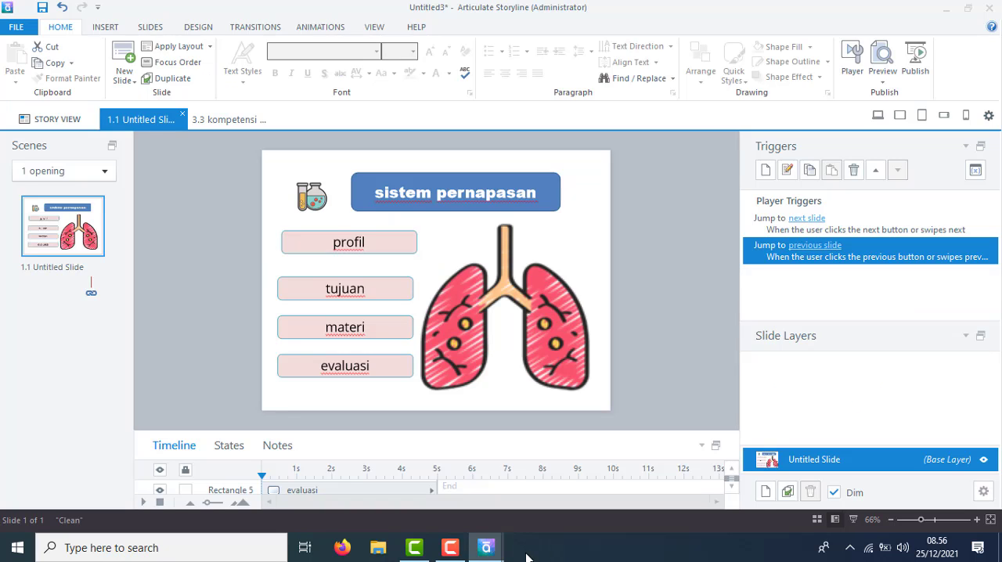
left_click(450, 547)
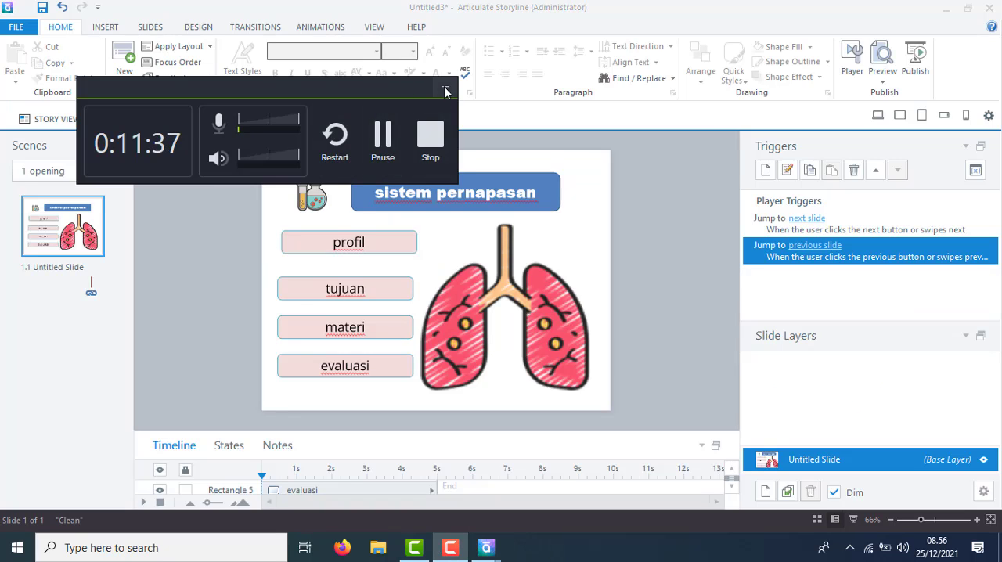
left_click(445, 90)
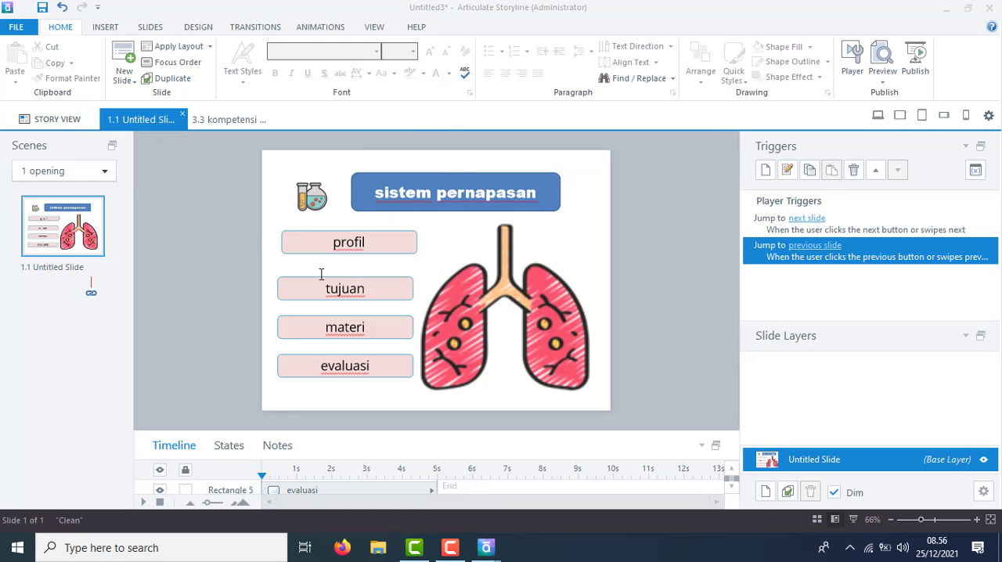
left_click(409, 254)
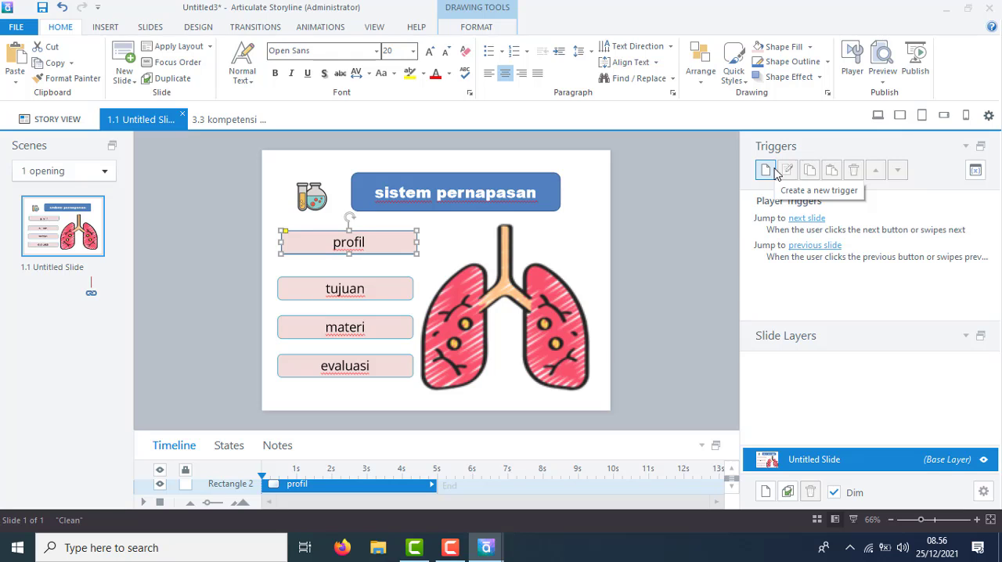
left_click(773, 171)
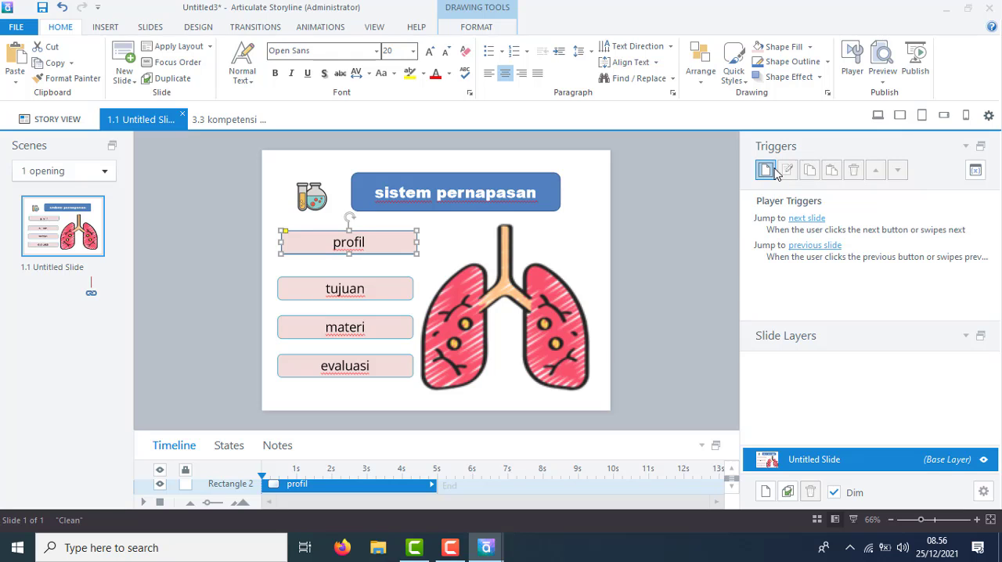
left_click(490, 208)
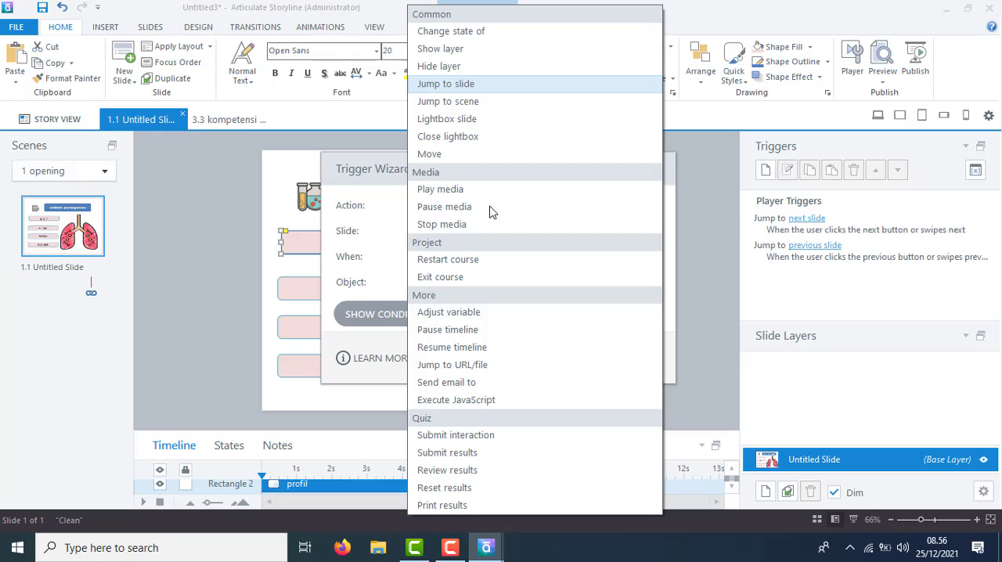
left_click(458, 101)
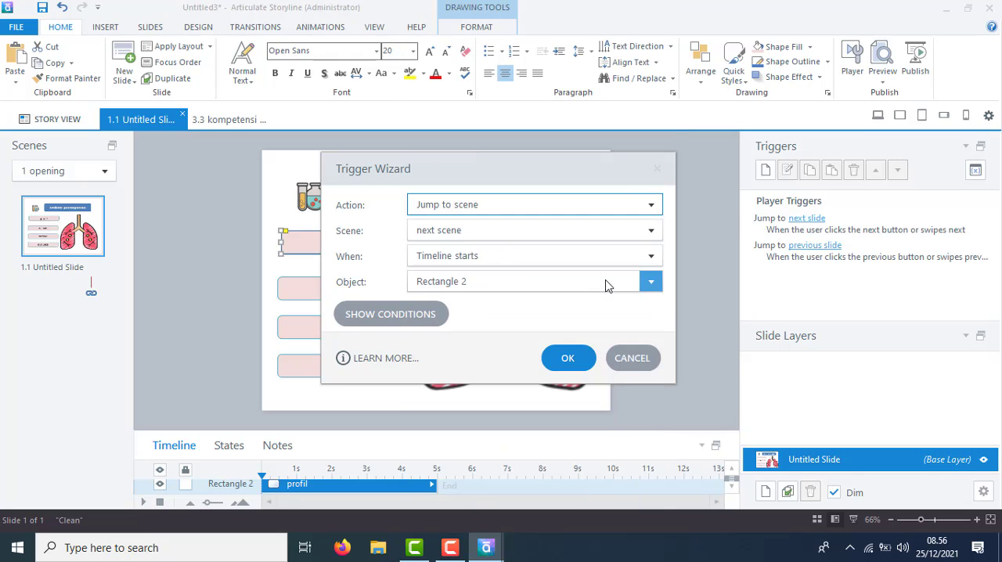
left_click(649, 230)
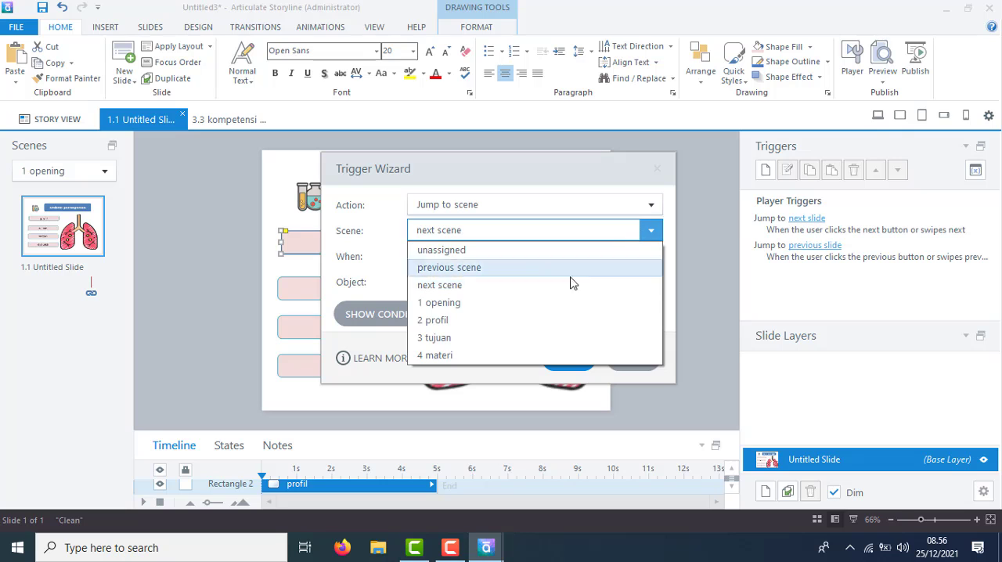
left_click(448, 321)
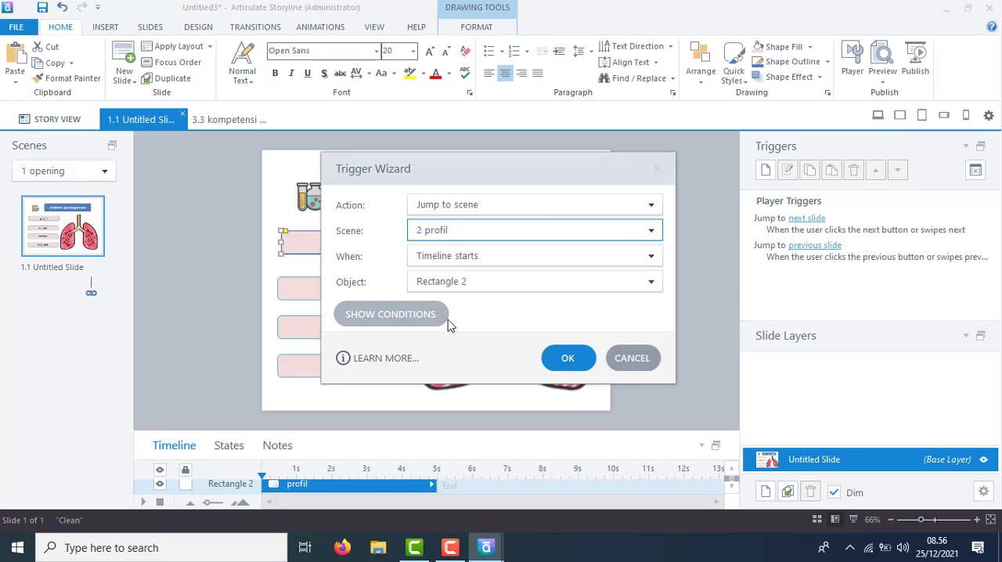
left_click(523, 261)
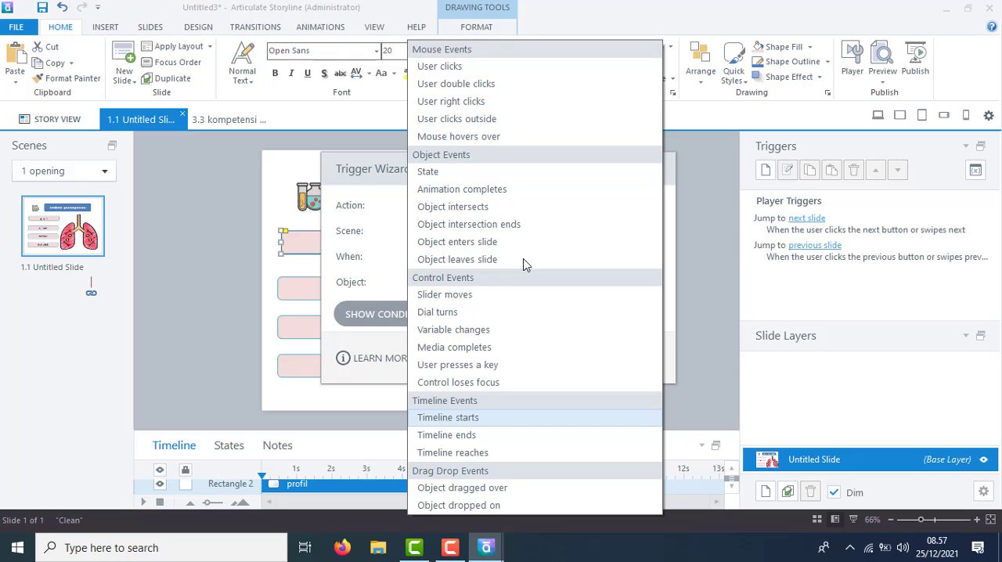
left_click(459, 68)
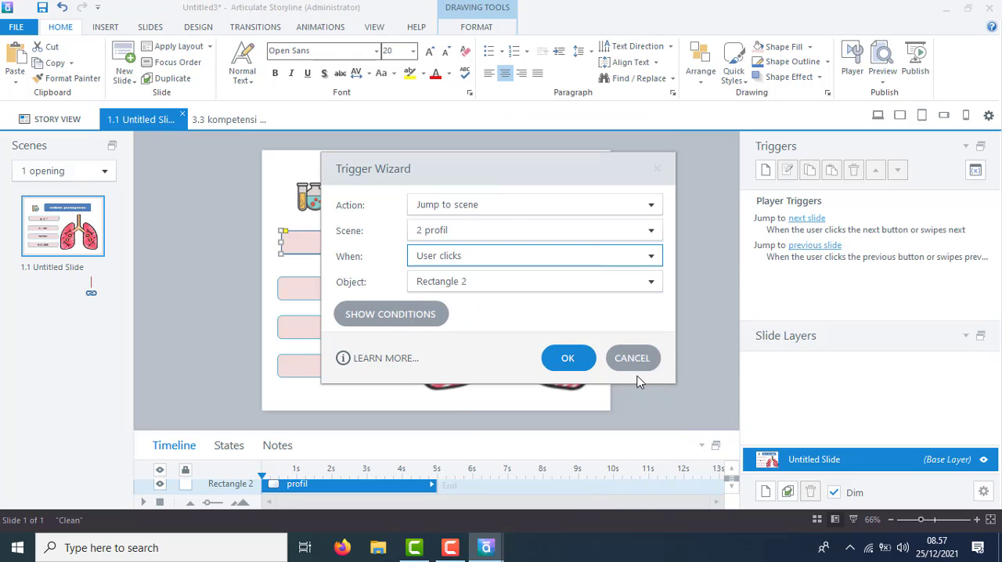
left_click(570, 360)
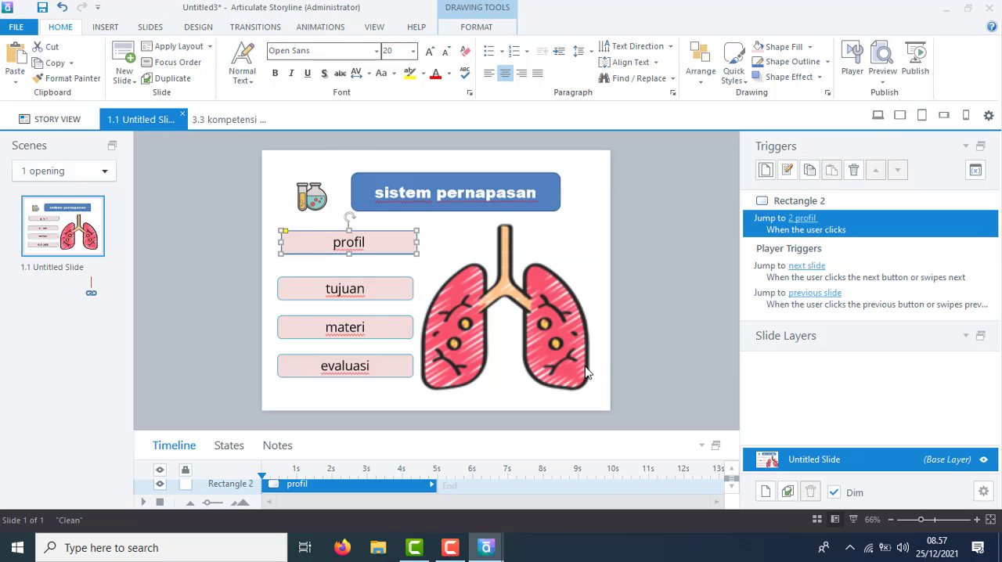
Add a trigger to the tujuan box that jumps to scene "2 profil" when the user clicks it.
left_click(395, 279)
right_click(395, 279)
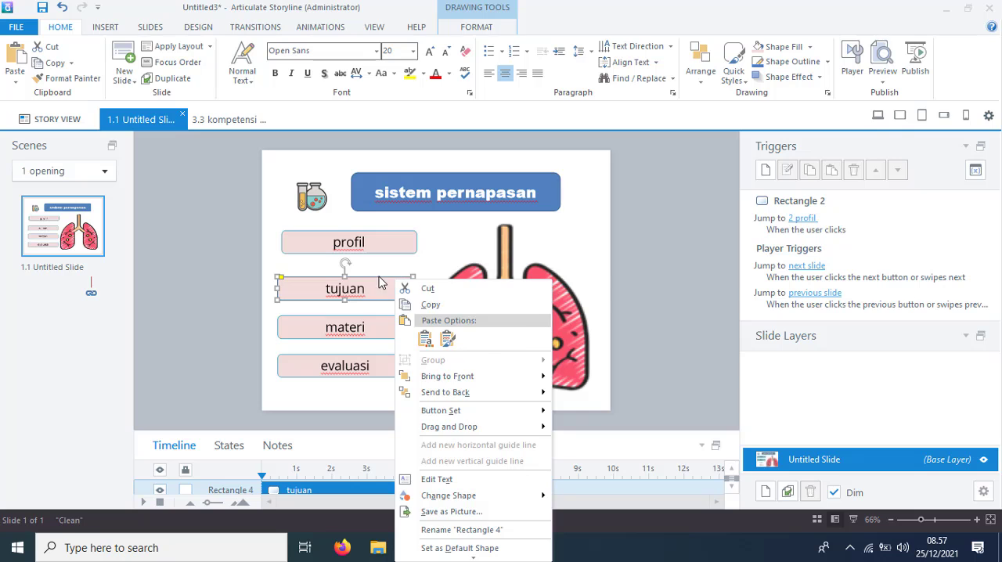
key("Escape")
left_click(765, 170)
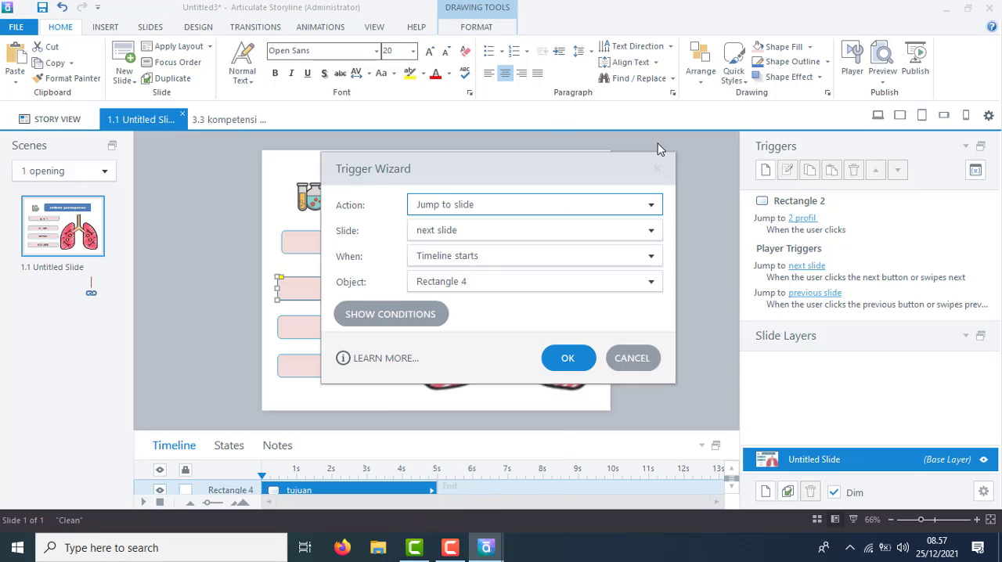
left_click(652, 204)
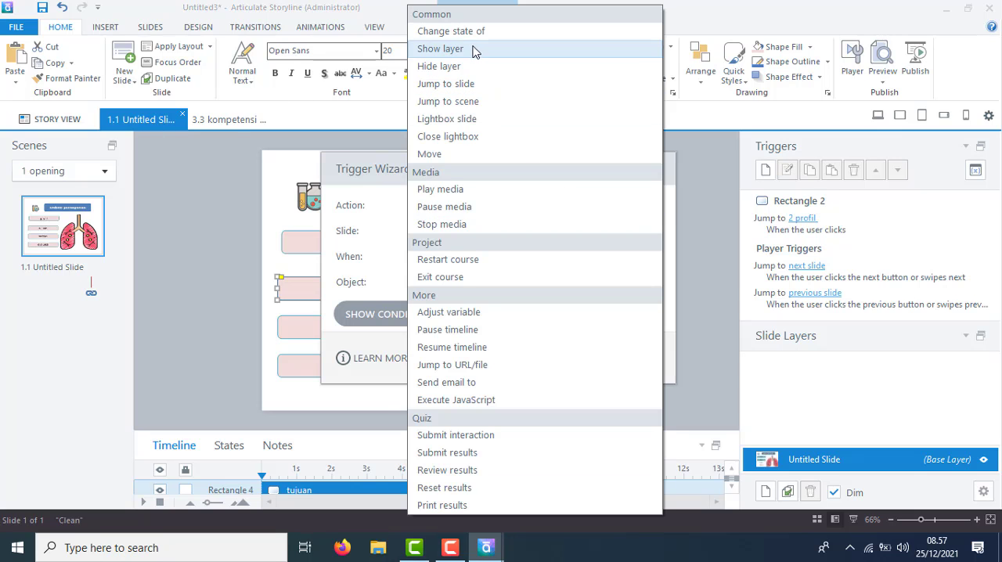
left_click(460, 104)
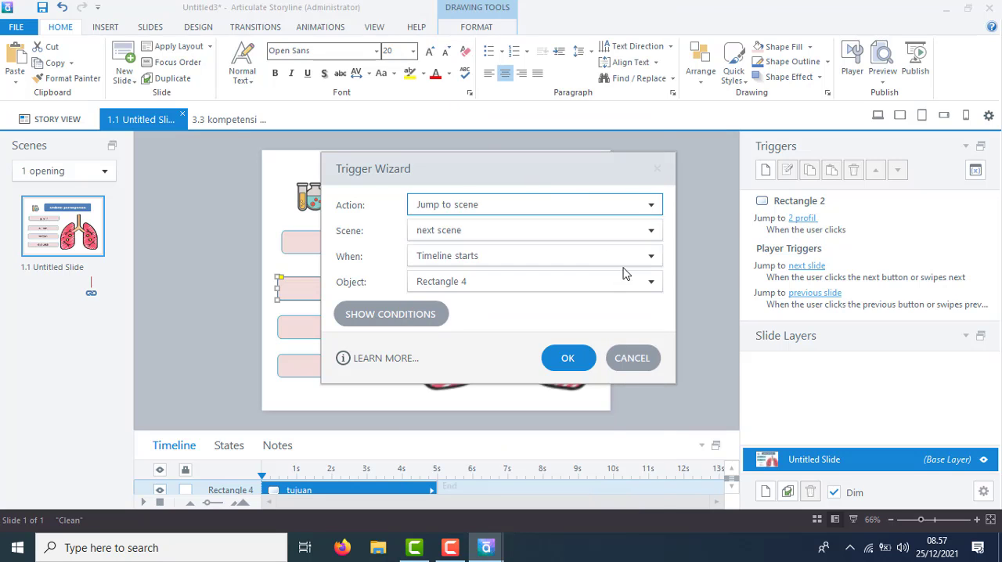
left_click(649, 262)
left_click(435, 66)
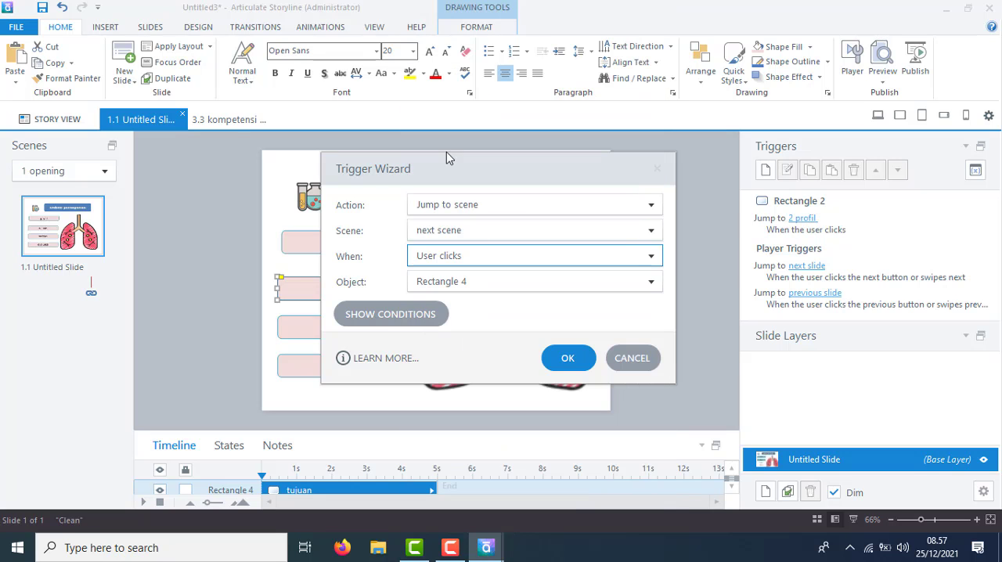
left_click(509, 231)
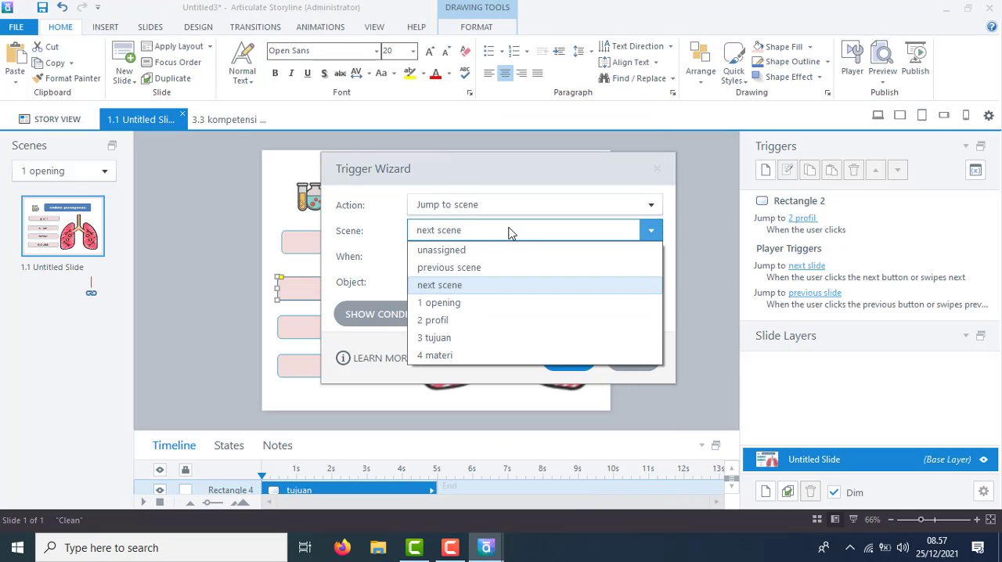
left_click(450, 320)
left_click(554, 358)
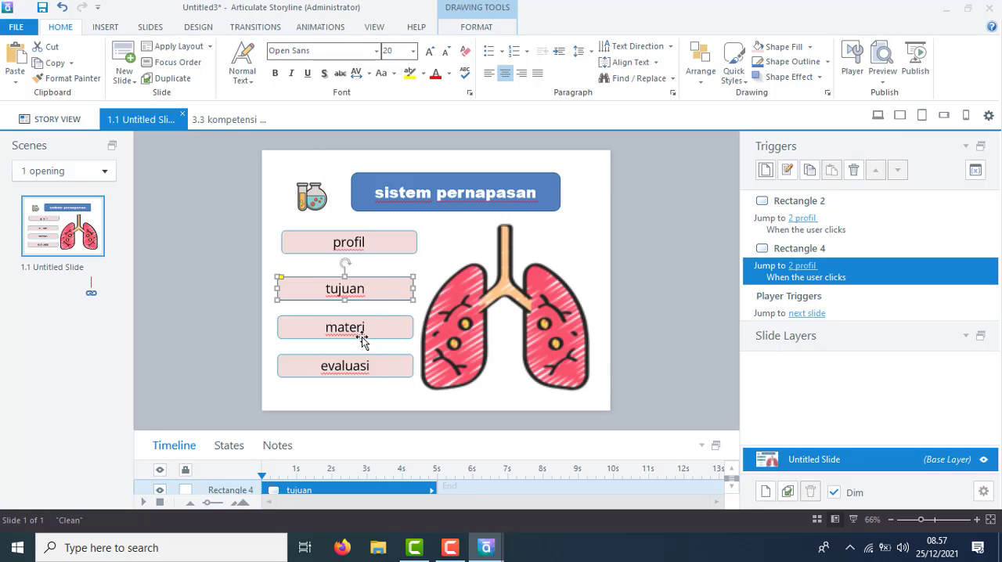
Change the tujuan box's trigger so that it jumps to scene "3 tujuan".
left_click(788, 170)
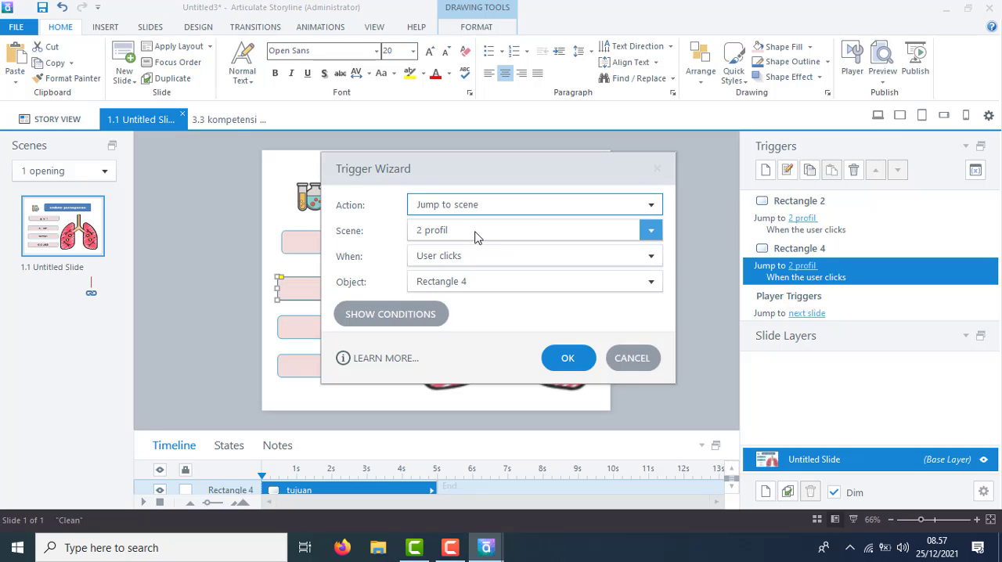
left_click(476, 235)
left_click(435, 341)
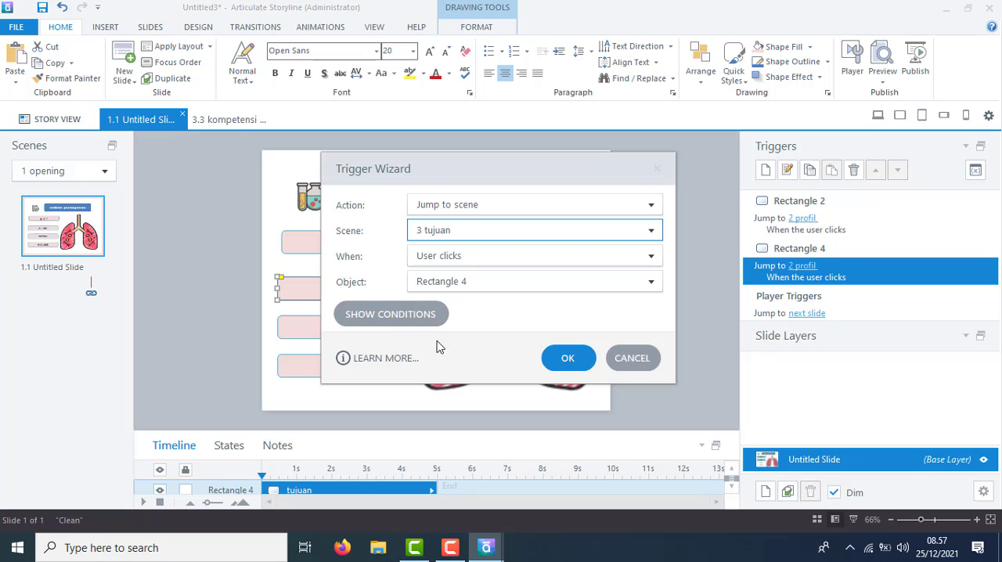
left_click(568, 359)
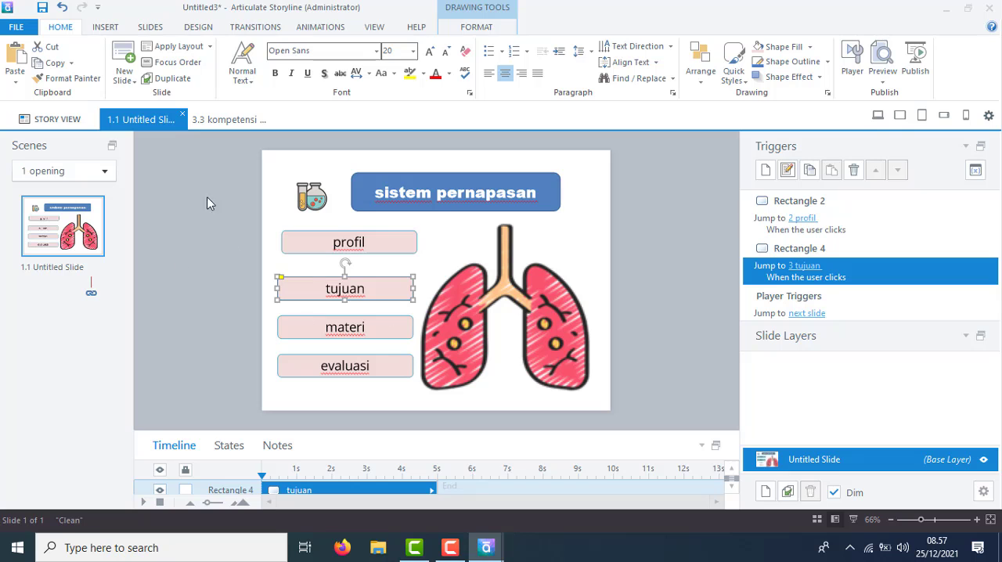
On slide 3.1, add a trigger to the komptensi inti box that jumps to slide "3.2 komptensi inti" when the user clicks it.
left_click(228, 119)
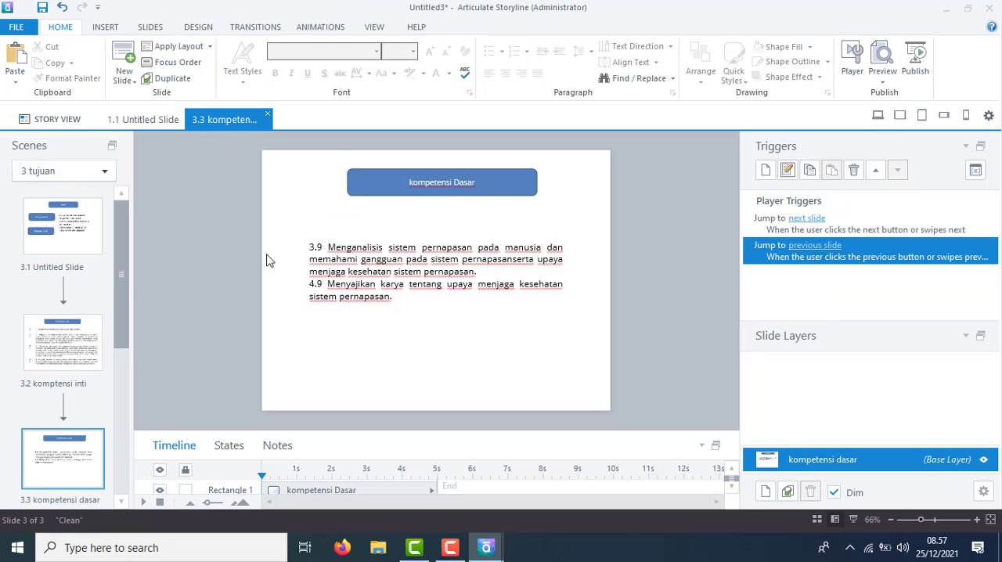
left_click(69, 209)
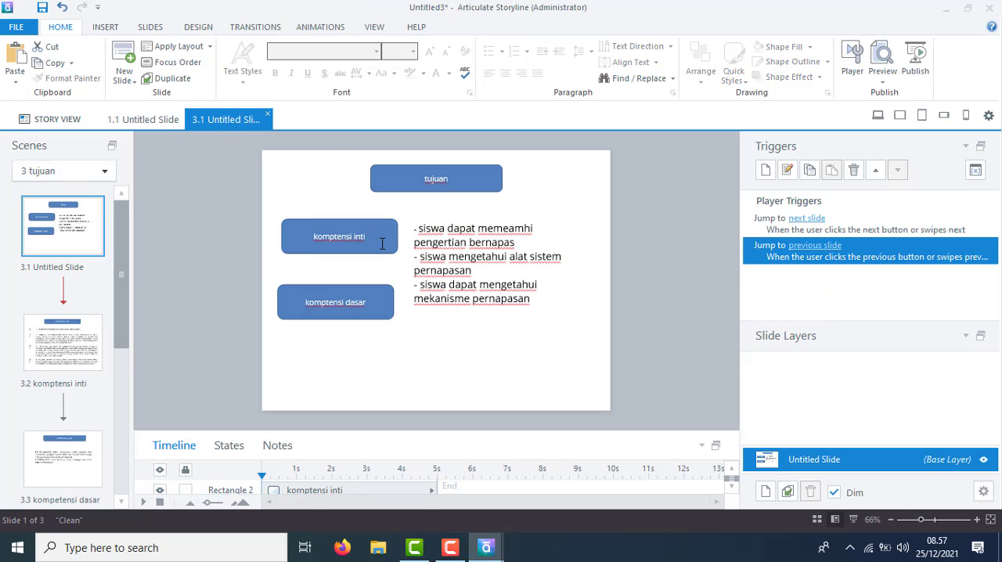
left_click(385, 247)
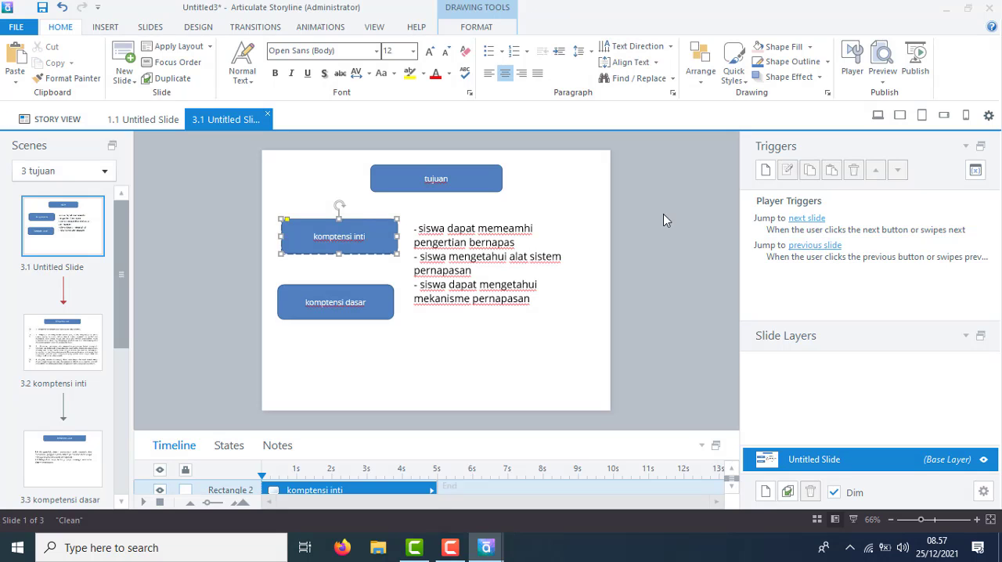
left_click(772, 177)
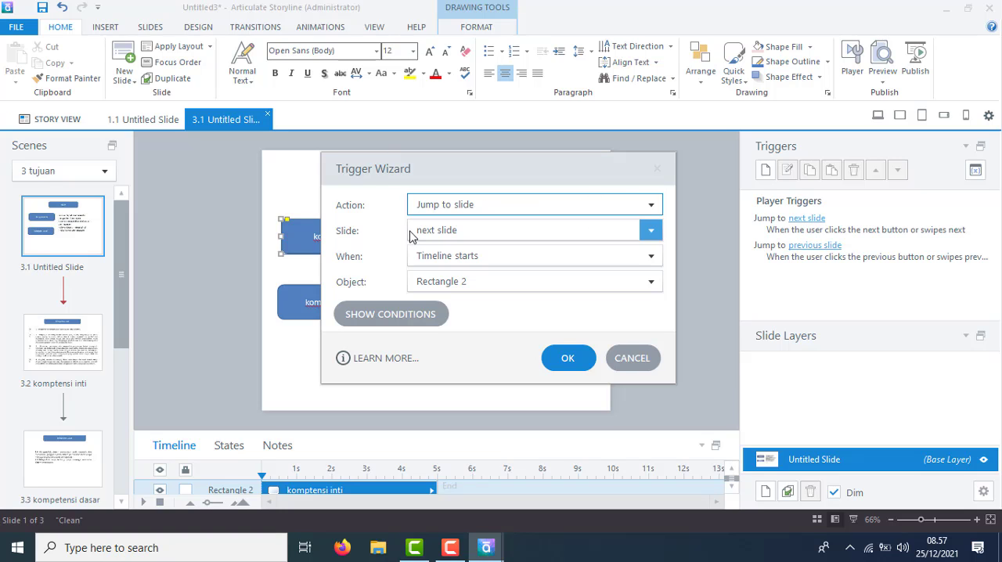
left_click(650, 233)
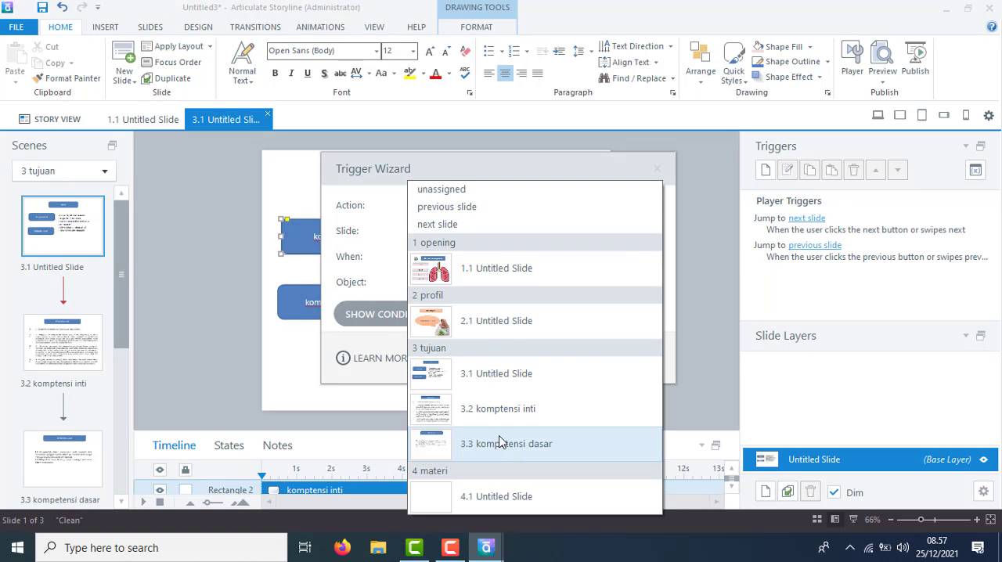
left_click(471, 410)
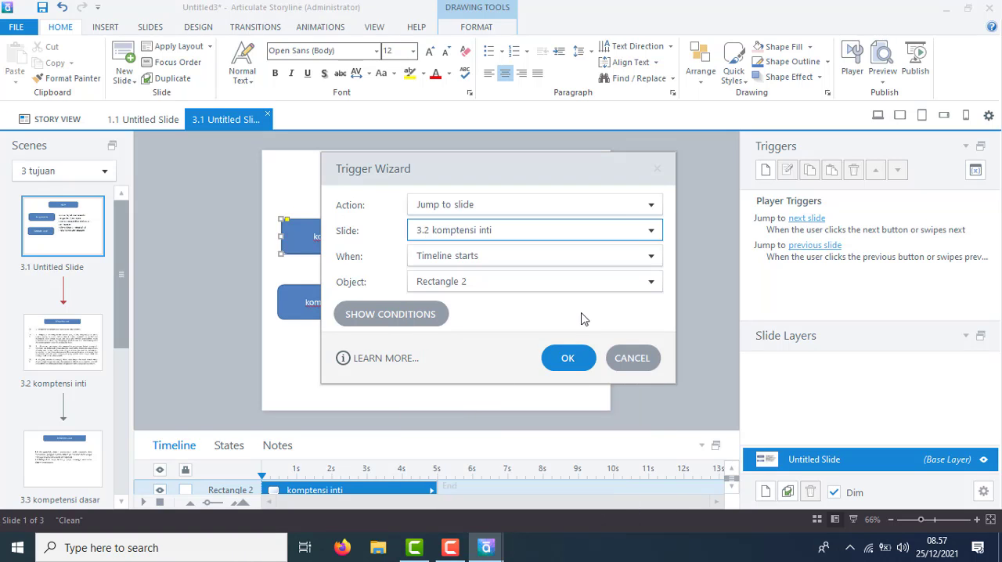
left_click(588, 283)
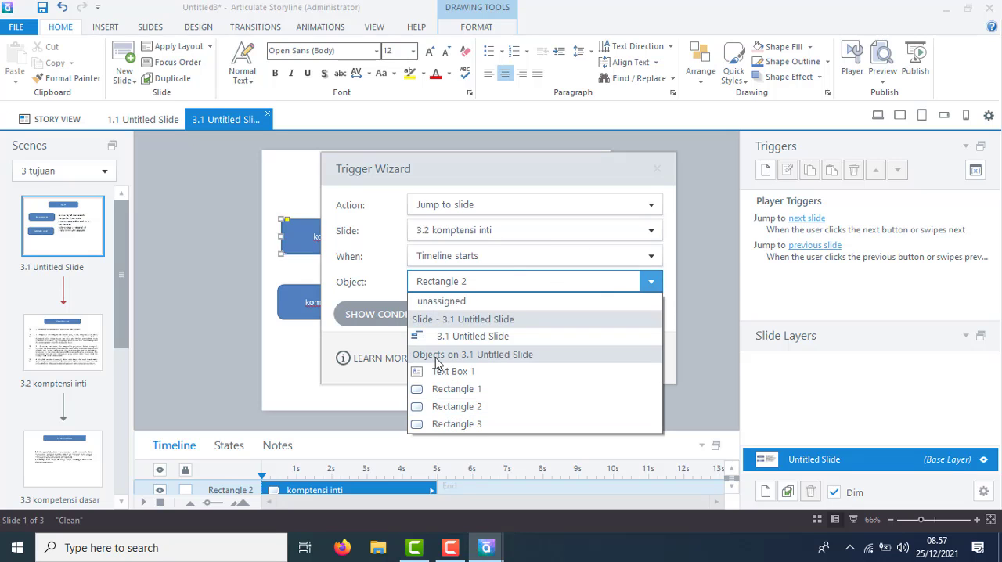
left_click(456, 268)
left_click(459, 260)
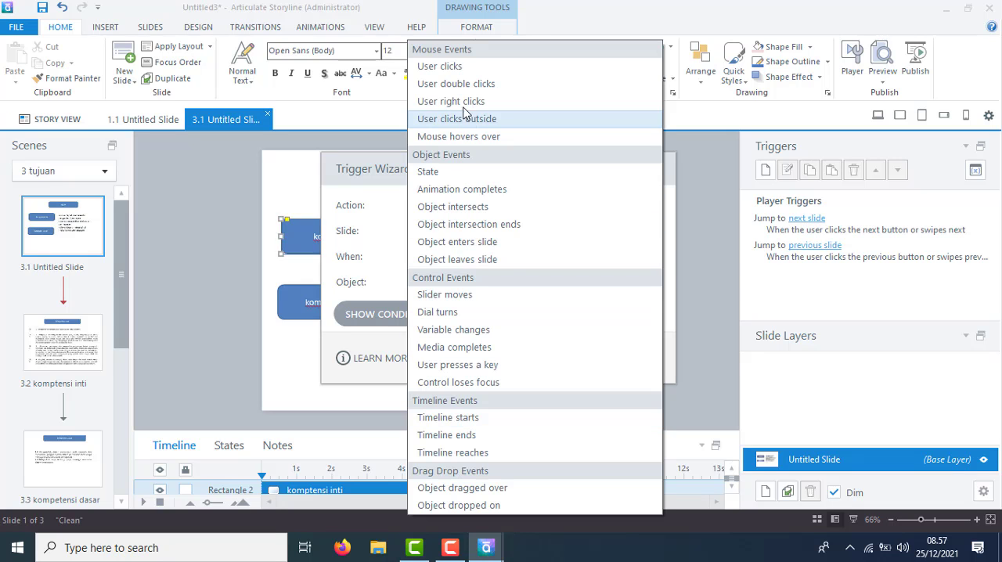
left_click(443, 64)
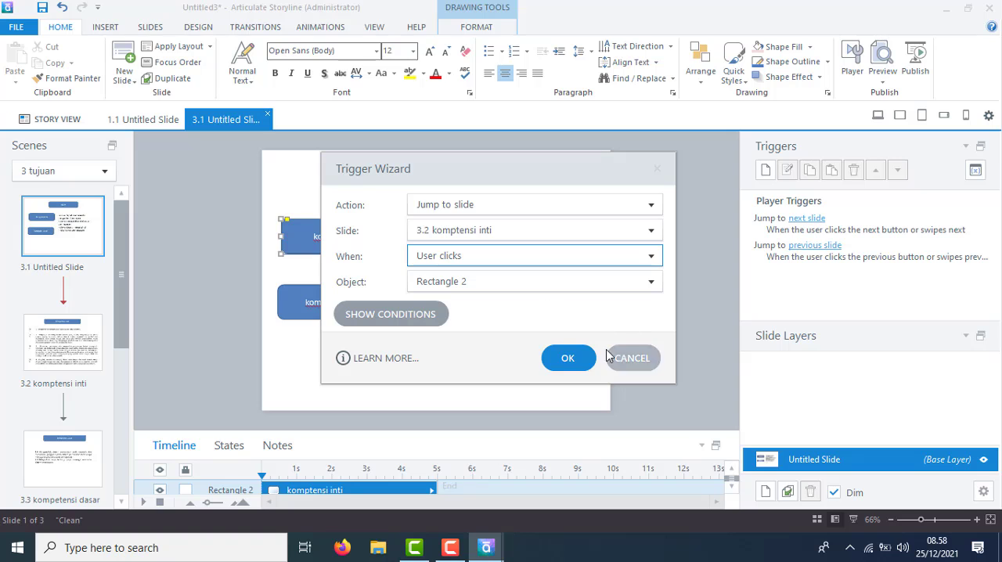
left_click(567, 358)
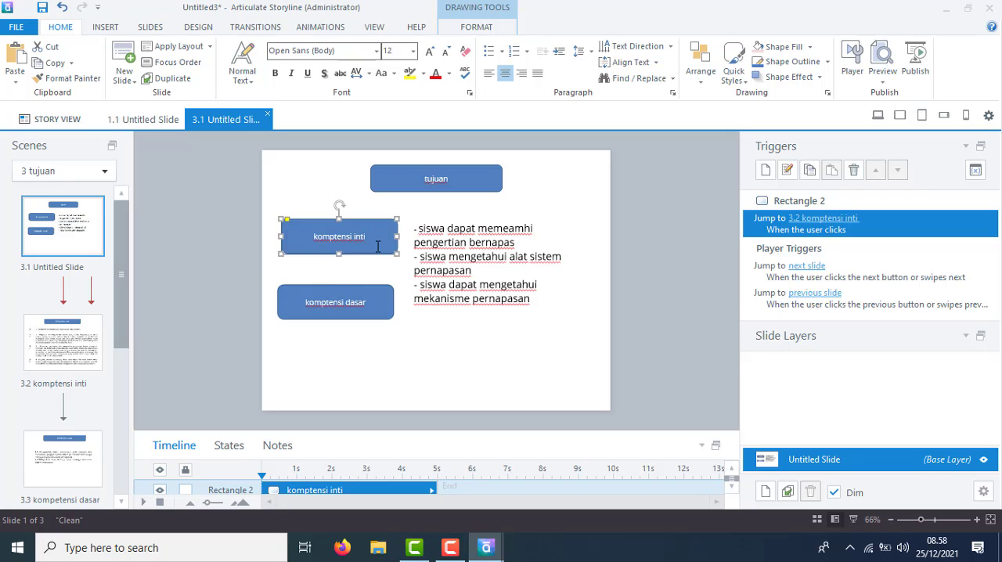
Add a trigger to the komptensi dasar box on slide 3.1 that jumps to slide "3.3 kompetensi dasar" when the timeline starts.
left_click(72, 329)
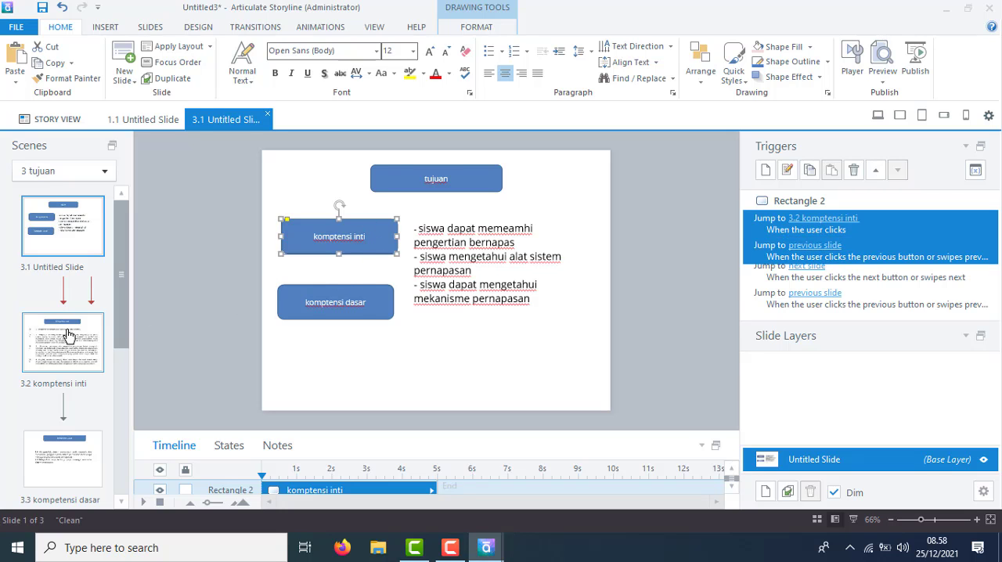
left_click(52, 455)
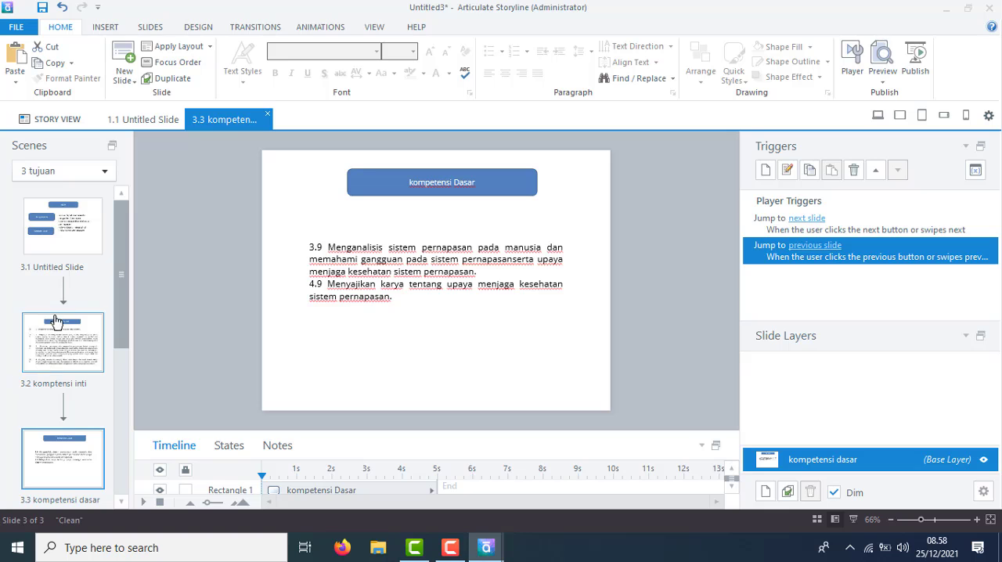
left_click(58, 258)
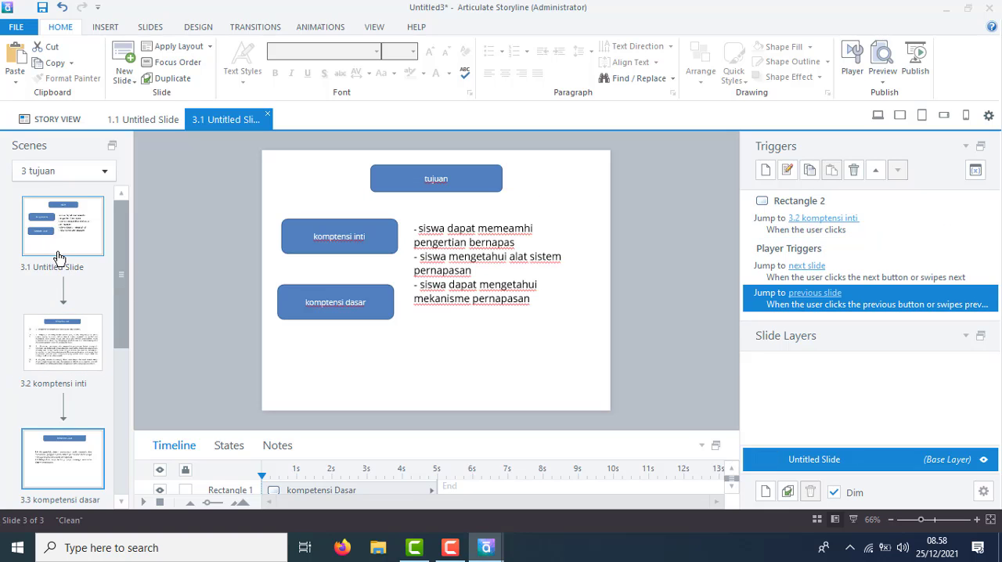
left_click(351, 317)
right_click(352, 318)
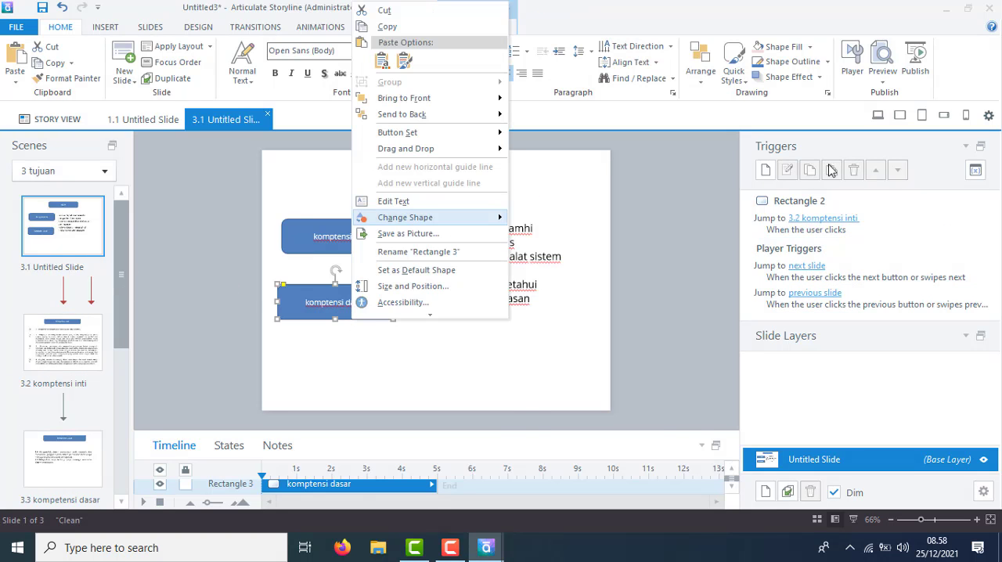
left_click(766, 170)
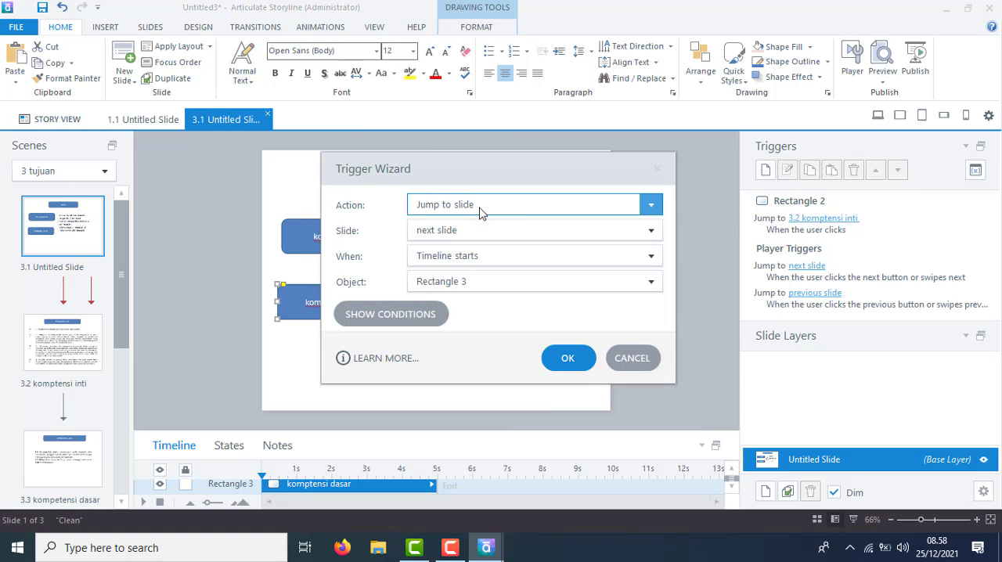
left_click(460, 261)
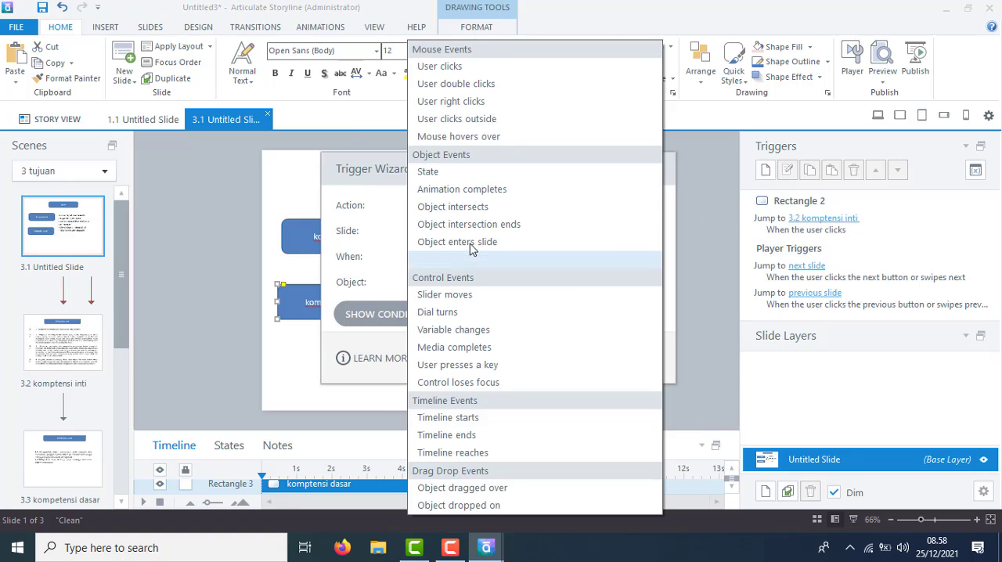
left_click(336, 247)
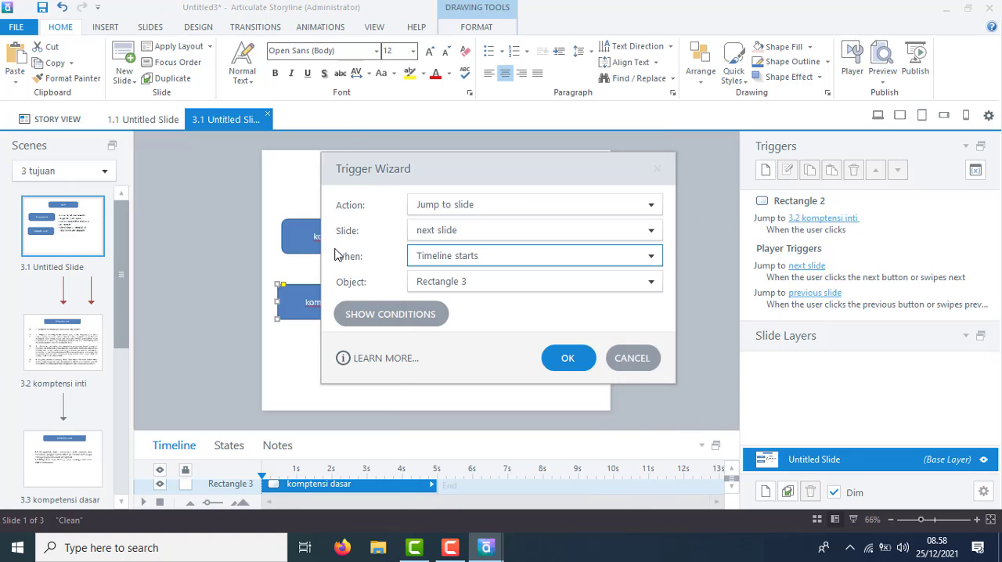
left_click(630, 234)
left_click(515, 444)
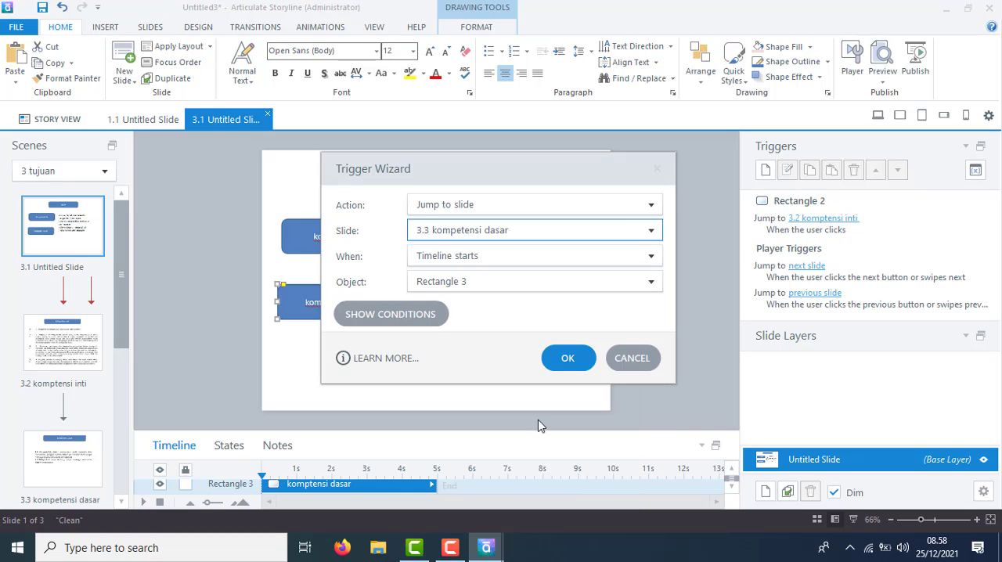
left_click(567, 357)
Preview the project from the story view, testing the profil box's link and the return to the title slide.
left_click(45, 119)
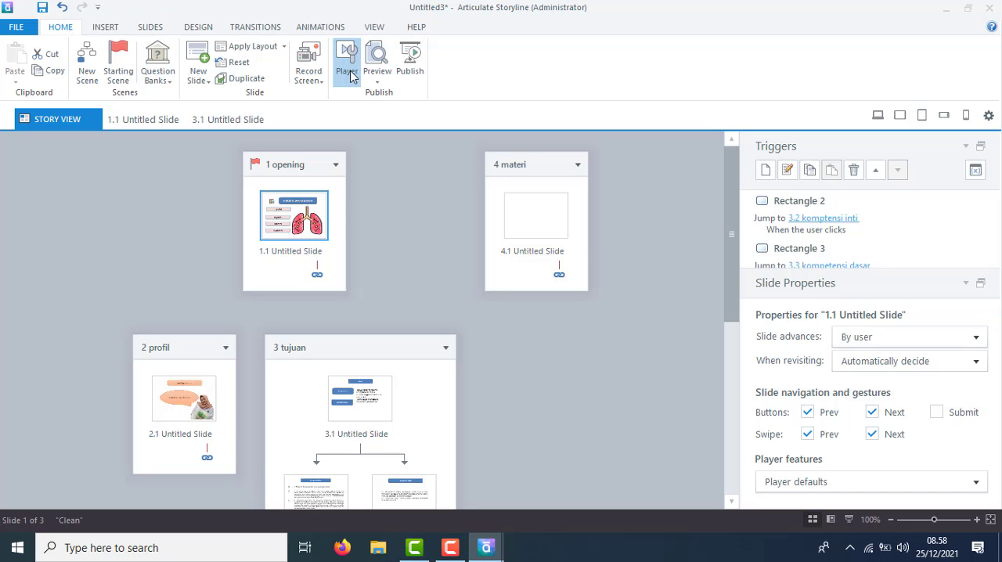
left_click(347, 70)
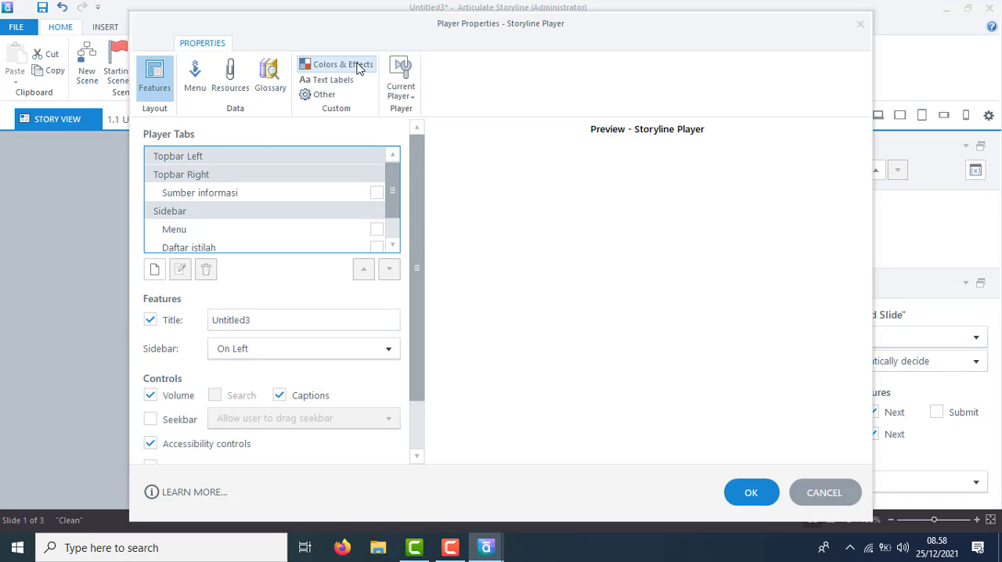
left_click(858, 24)
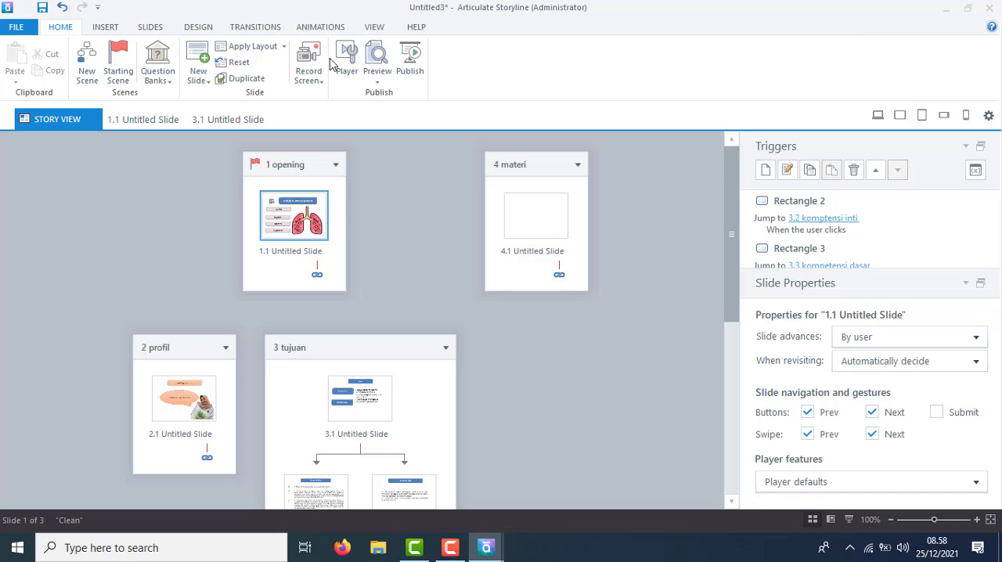
left_click(378, 70)
left_click(411, 128)
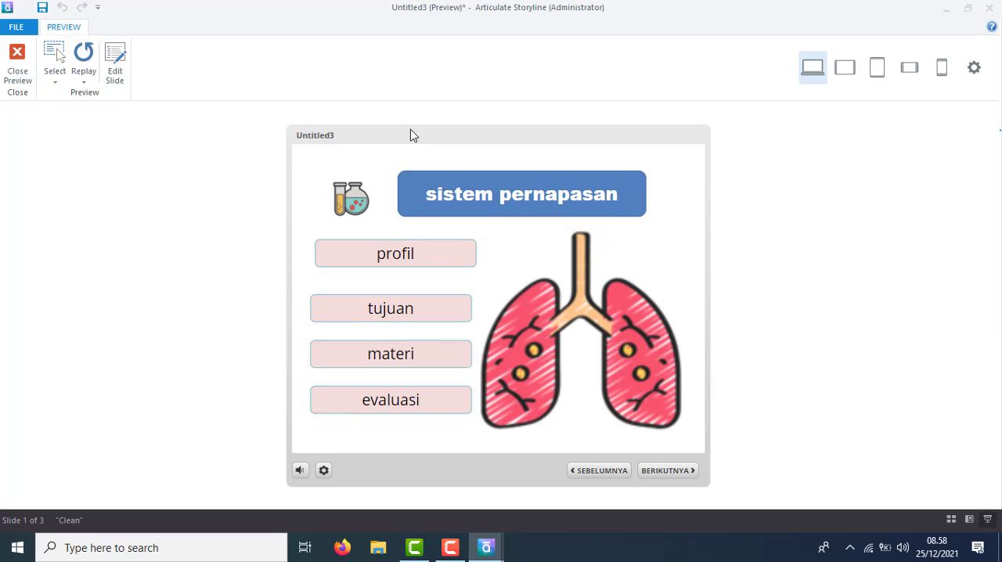
left_click(412, 260)
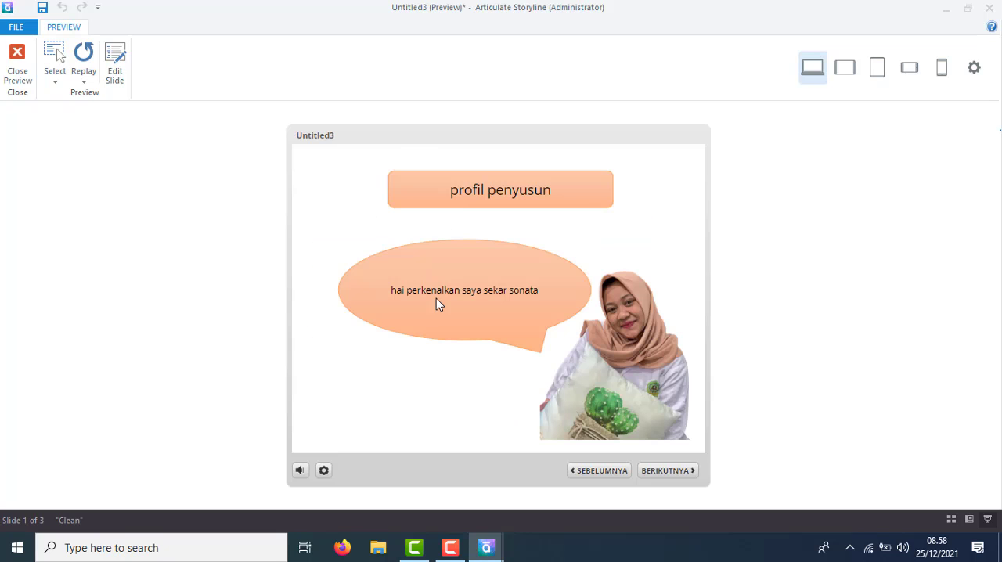
left_click(585, 473)
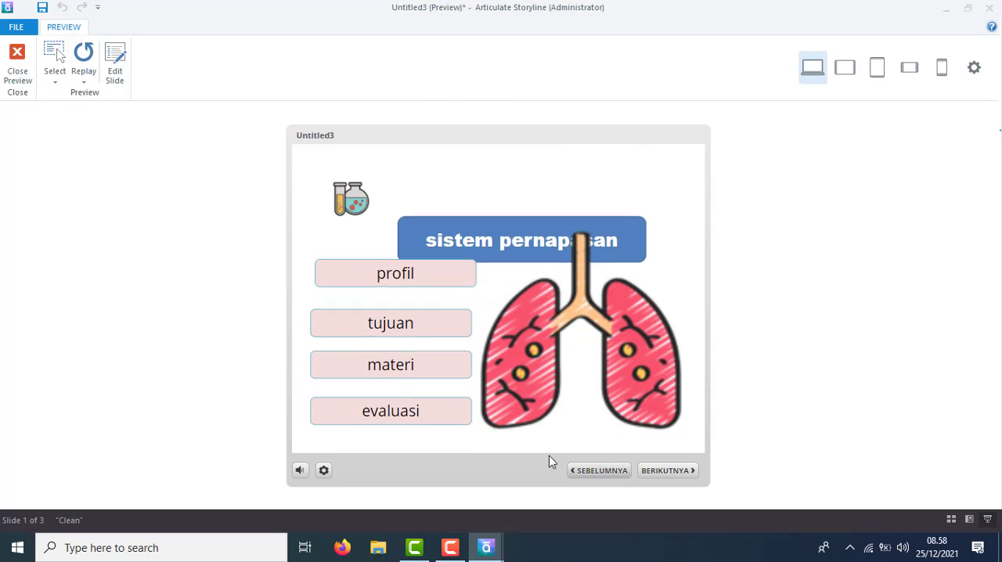